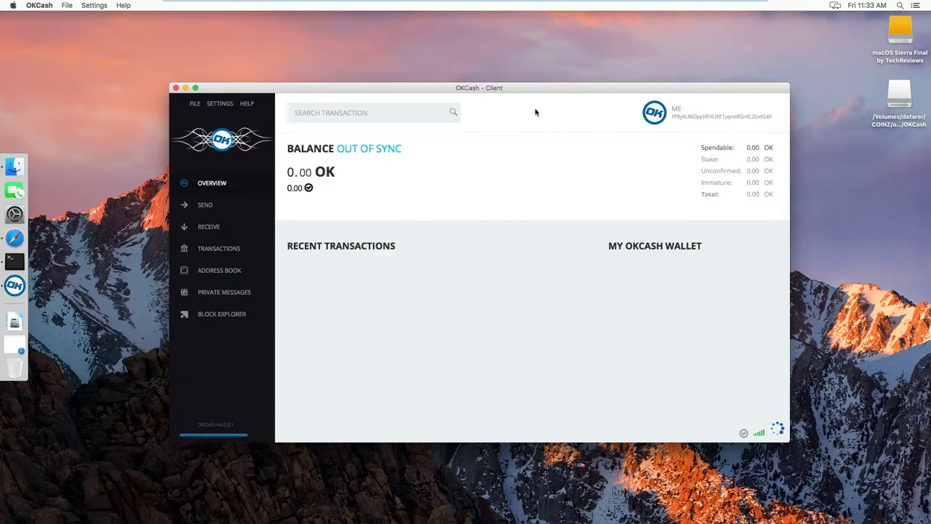
Move the wallet window slightly left and inspect the balance figures.
drag(551, 88, 515, 86)
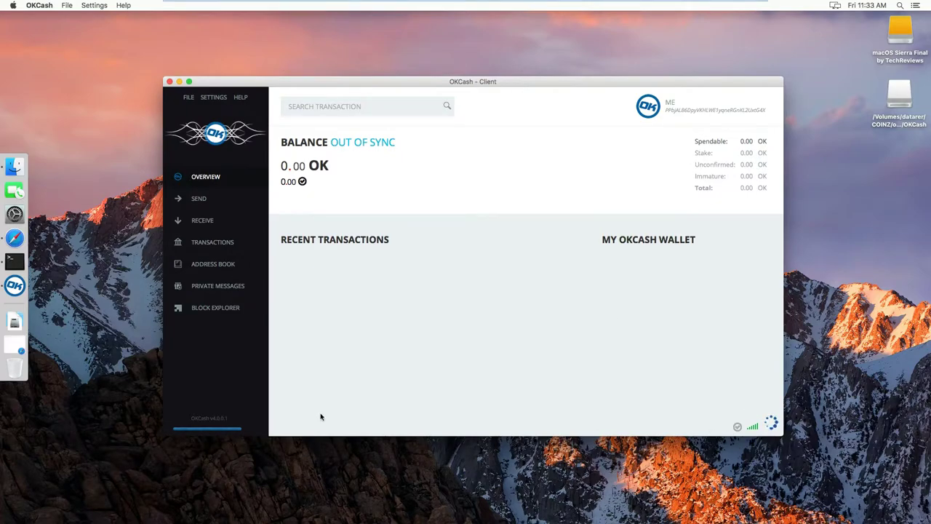
mouse_move(230, 433)
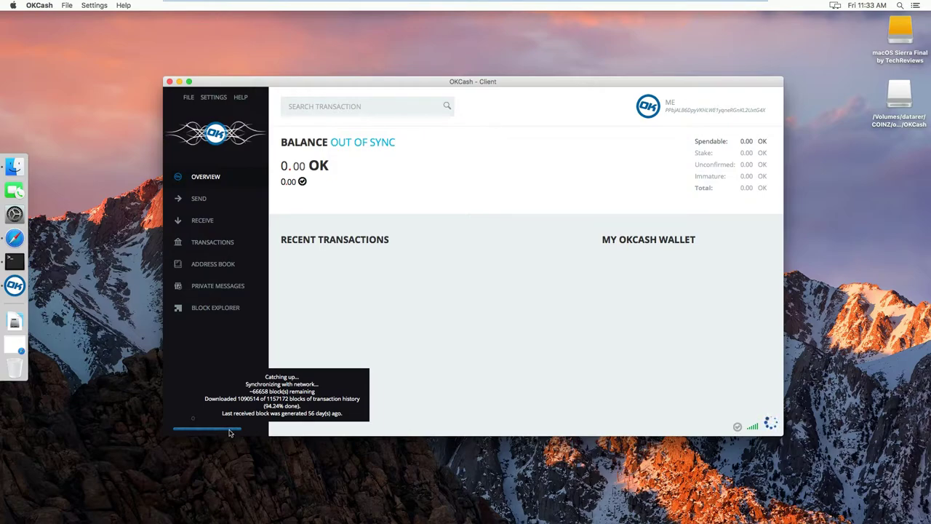
mouse_move(774, 425)
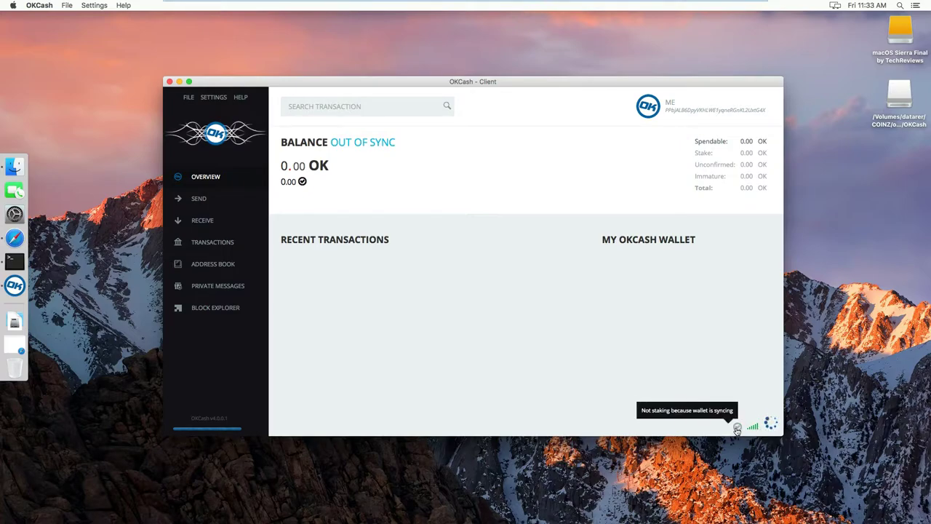
drag(691, 141, 770, 190)
click(759, 238)
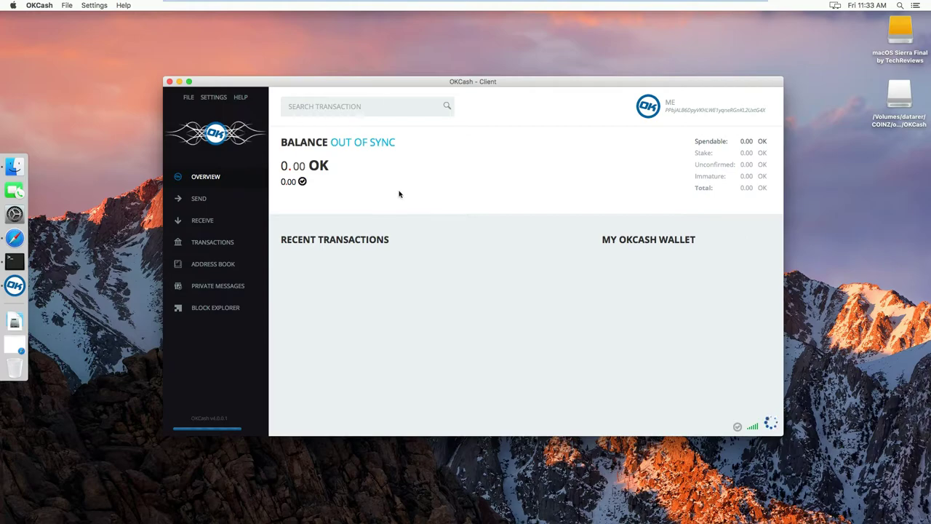
Encrypt the wallet via Settings > Encrypt Wallet with a new passphrase, accepting the warning.
click(217, 98)
click(251, 113)
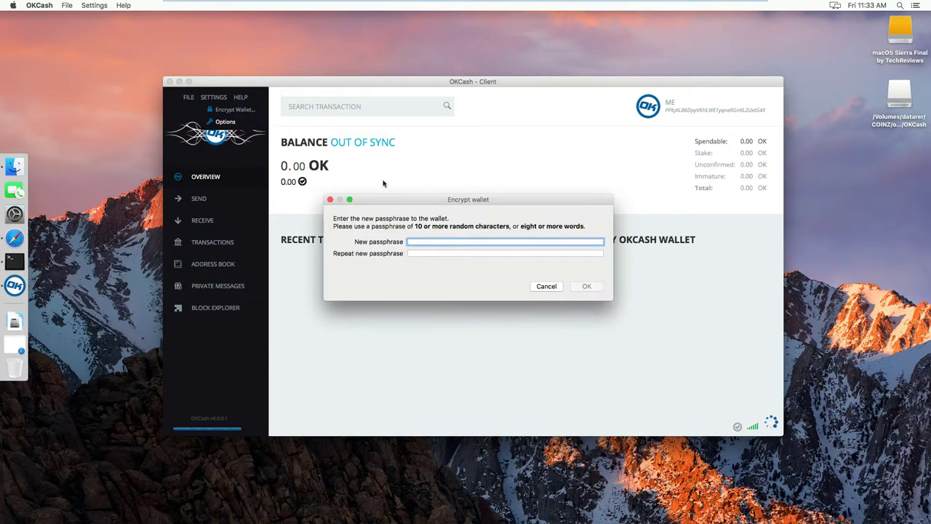
click(435, 244)
text(••••••••••••)
key(BackSpace)
key(BackSpace)
key(BackSpace)
key(BackSpace)
key(BackSpace)
key(BackSpace)
key(BackSpace)
key(BackSpace)
key(BackSpace)
key(BackSpace)
key(BackSpace)
key(BackSpace)
text(••••••••••••)
key(Tab)
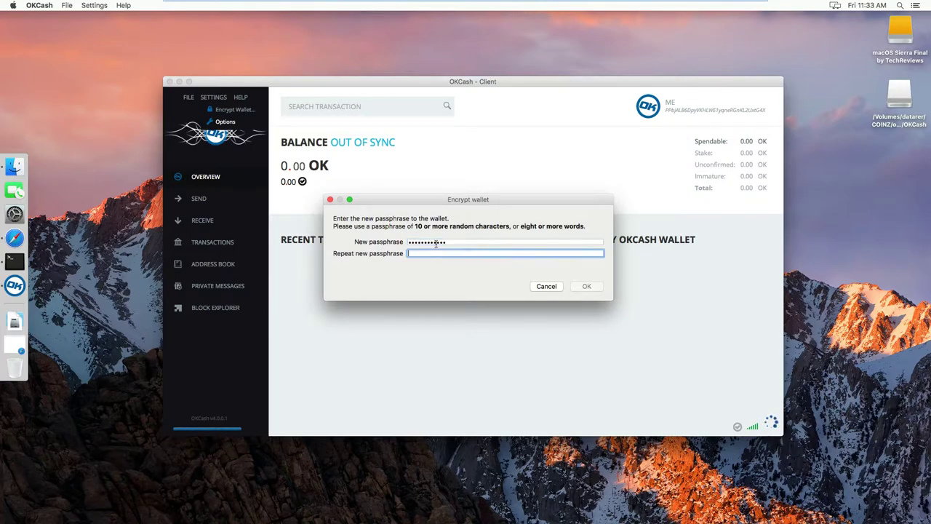
text(••••••••••••)
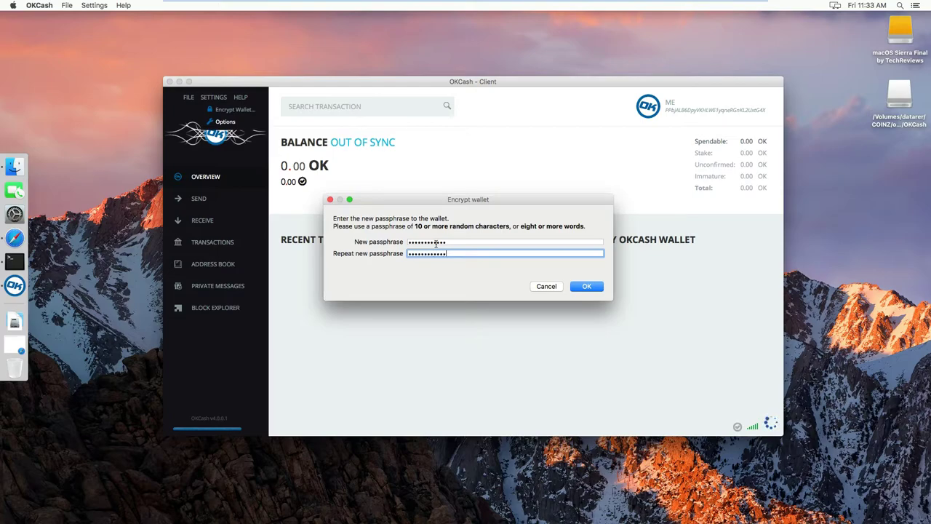
key(Return)
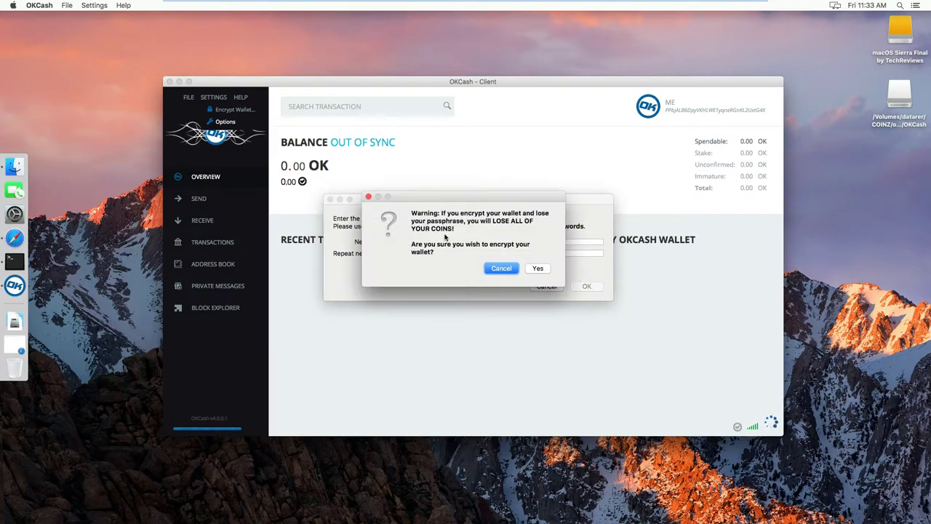
click(539, 268)
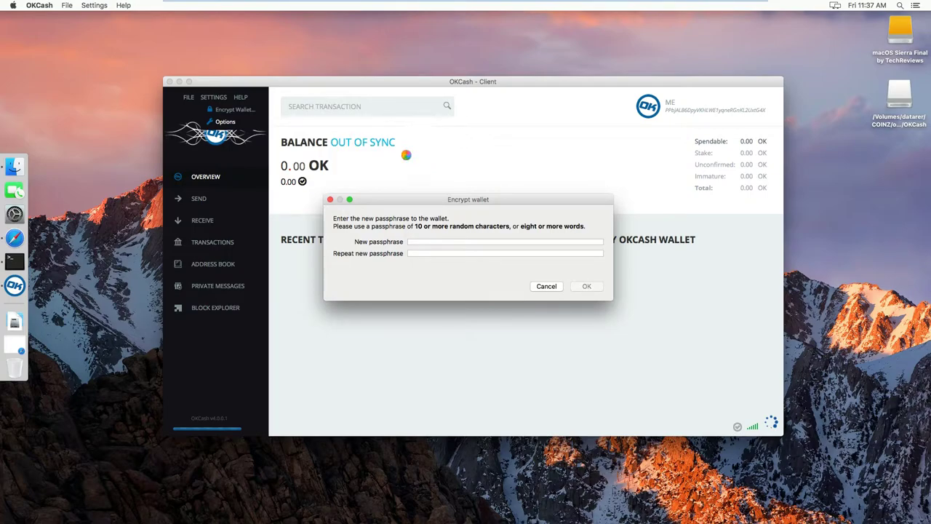
Force quit the frozen OKCash app from the Dock and dismiss the crash report.
right_click(13, 286)
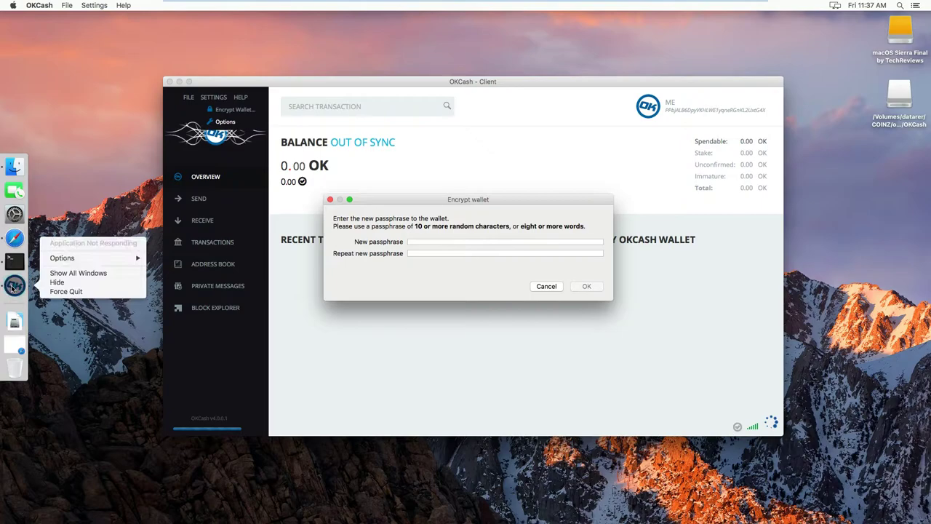
click(67, 291)
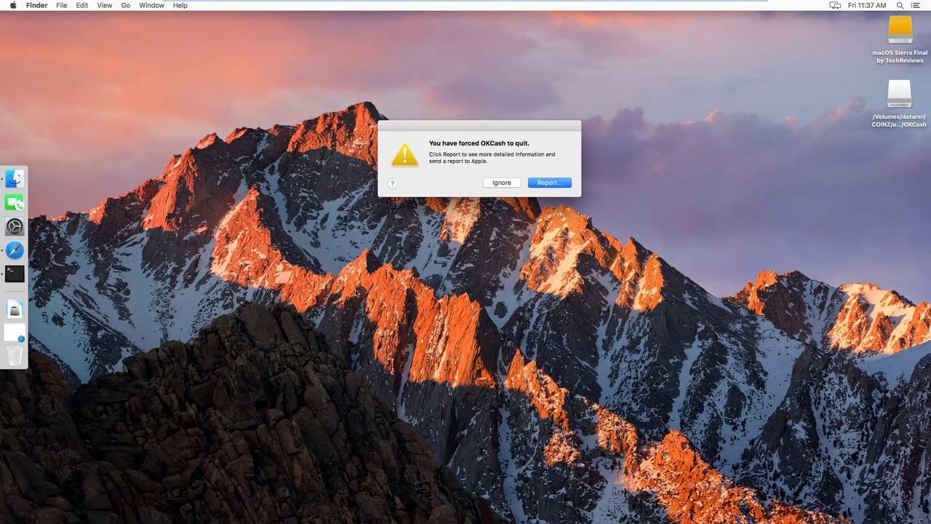
click(501, 183)
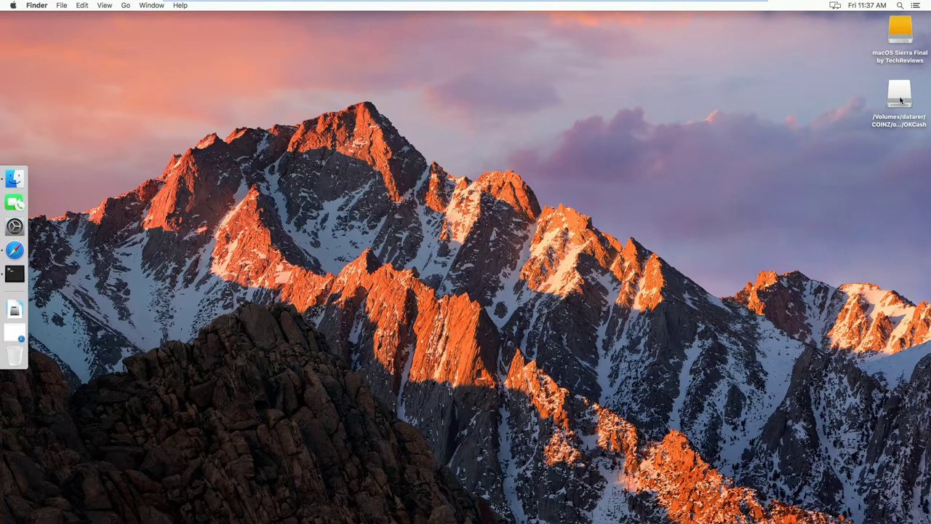
Relaunch OKCash from its desktop volume folder and bring the starting app forward.
double_click(900, 97)
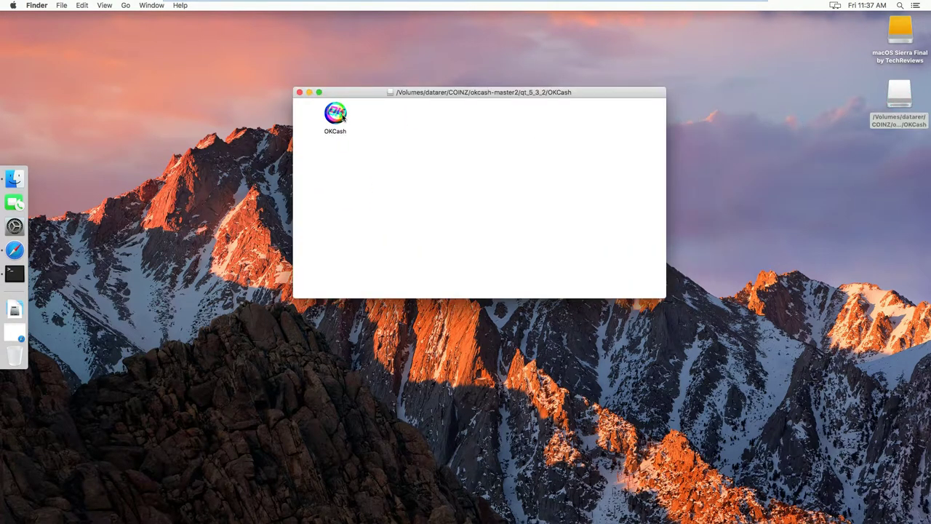
double_click(339, 115)
click(299, 92)
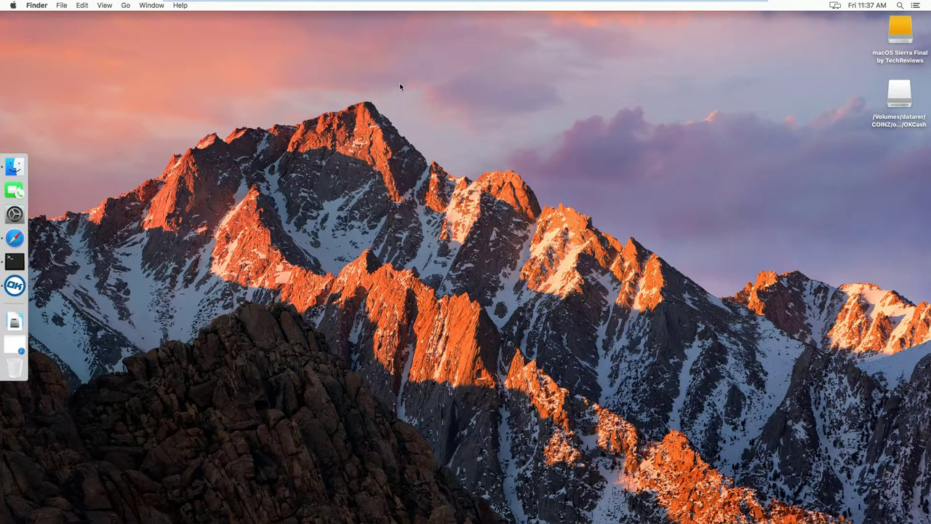
click(15, 285)
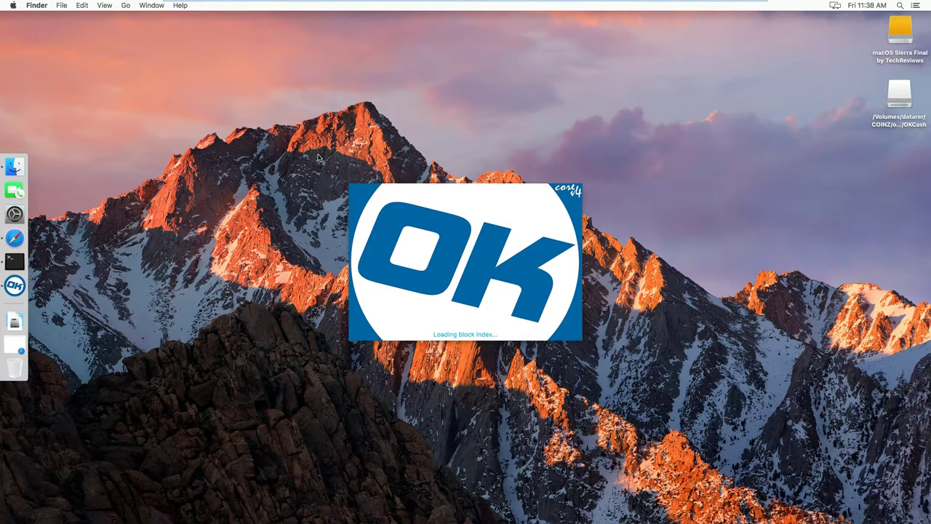
drag(318, 157, 604, 372)
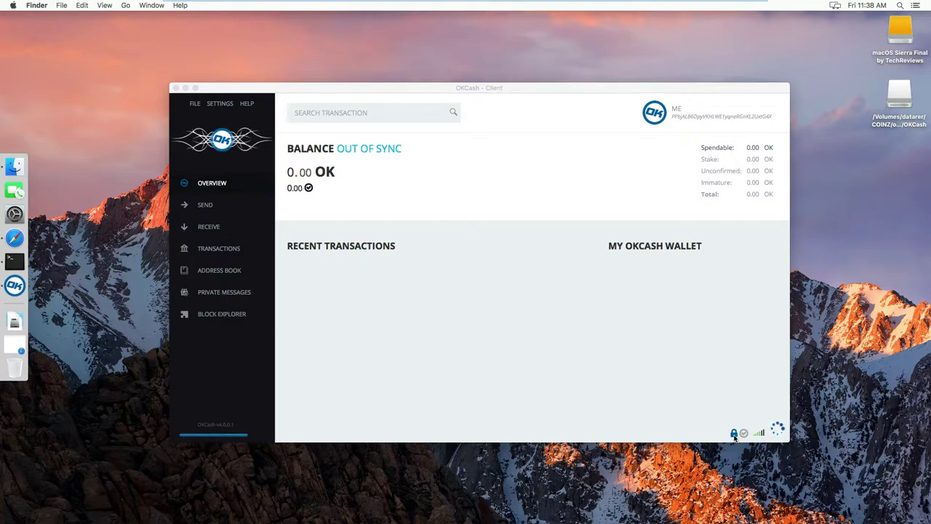
click(681, 377)
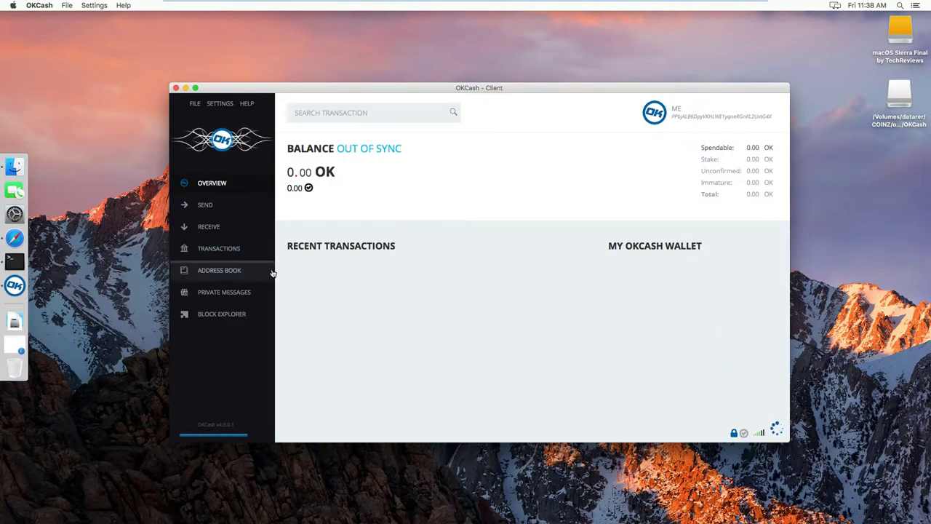
click(218, 106)
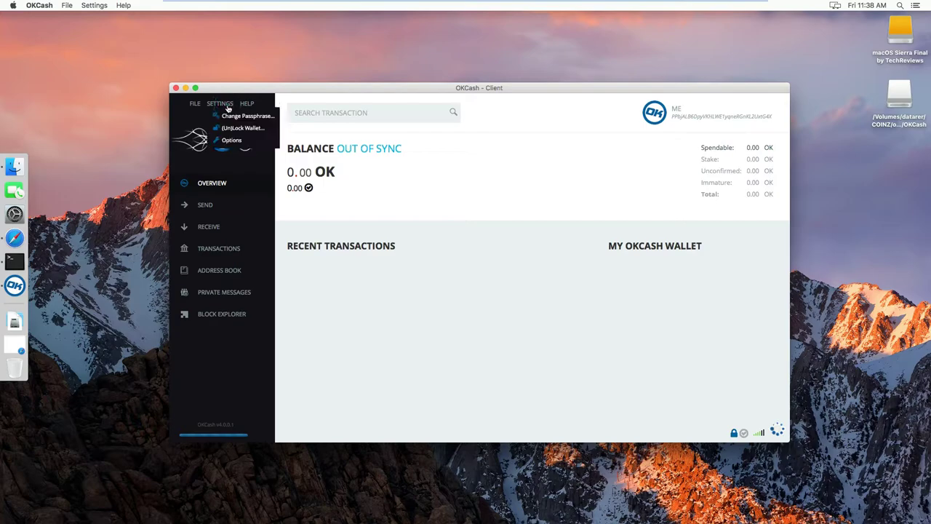
click(240, 128)
click(240, 128)
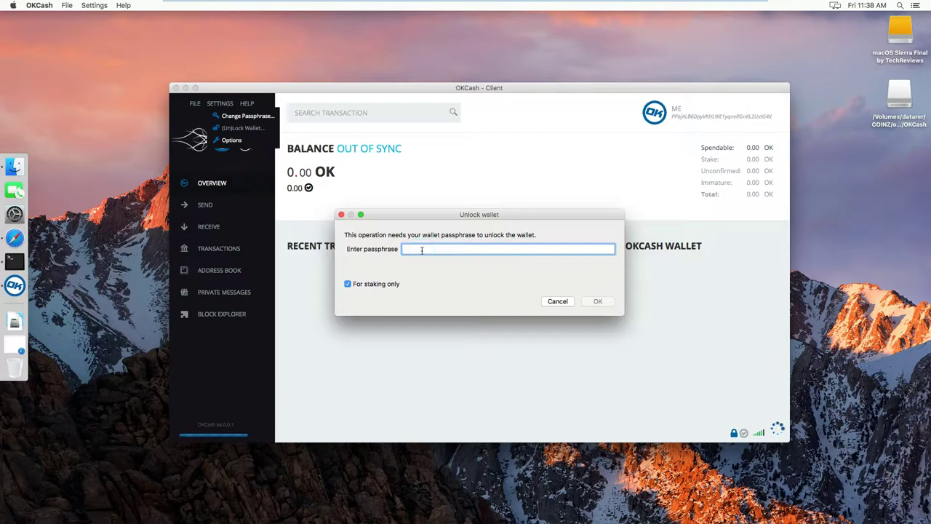
click(348, 285)
Dismiss the unlock prompt, open the Send page, and try the Pay To and Amount fields.
click(342, 214)
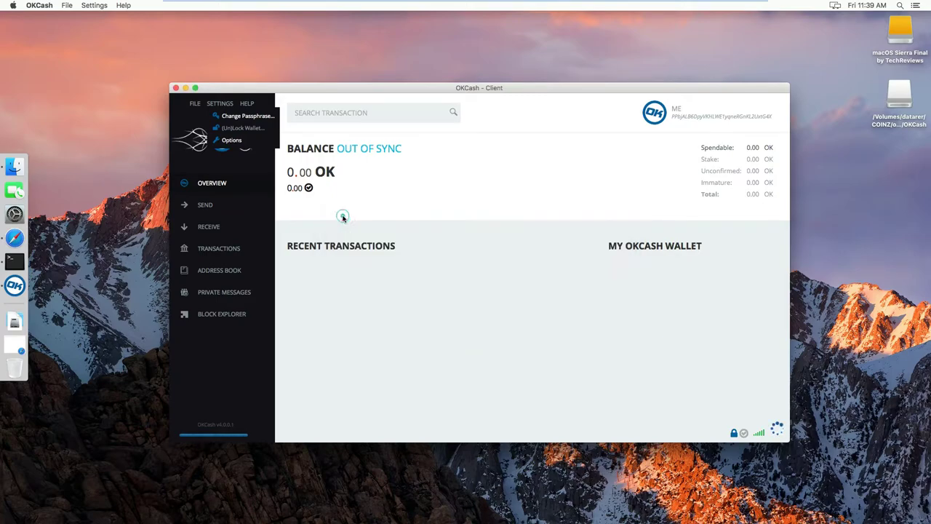
click(245, 205)
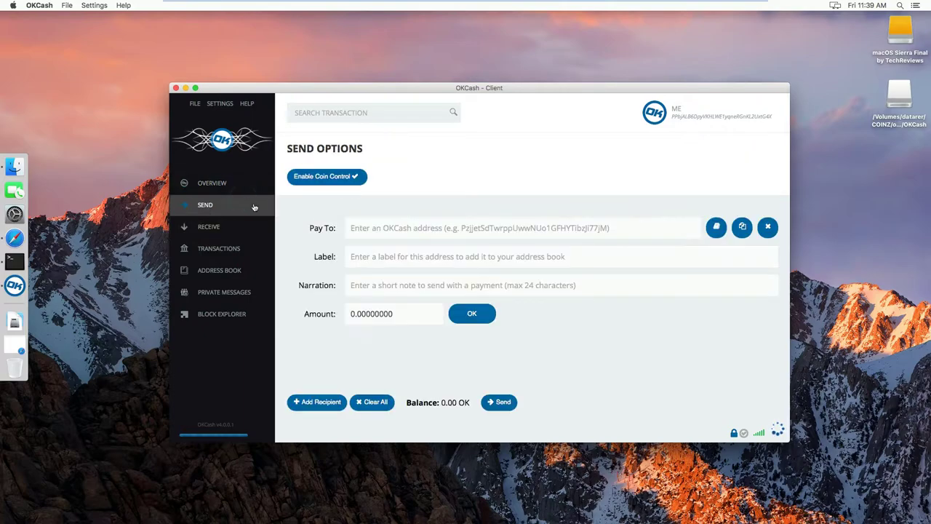
click(407, 232)
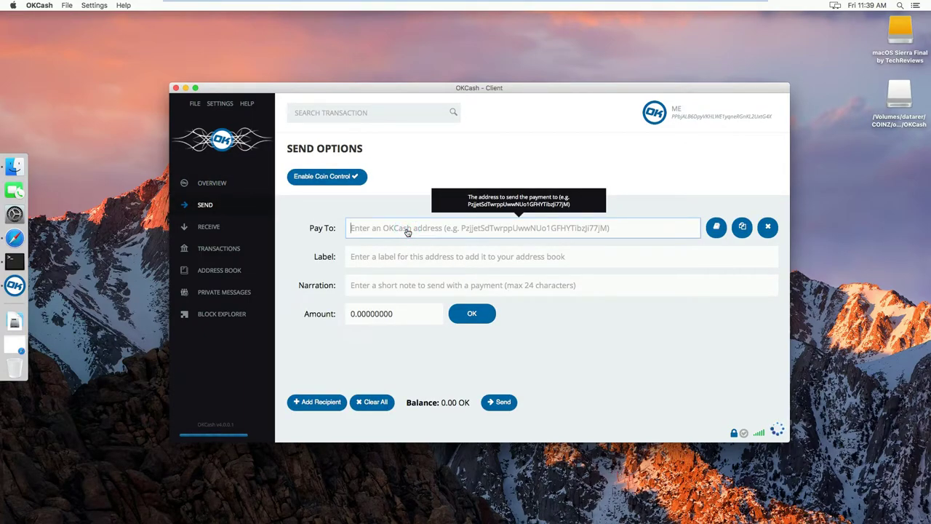
click(353, 315)
click(382, 348)
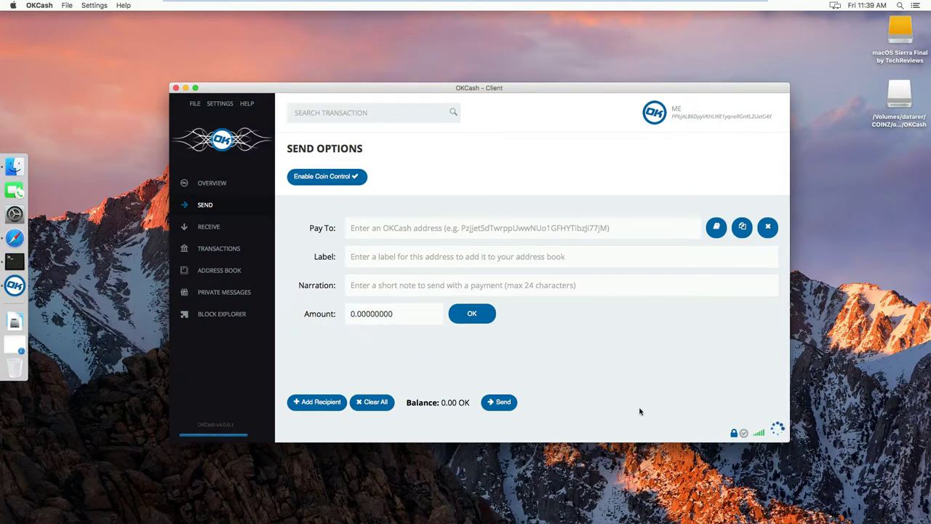
Open and close the Settings menu, then revisit the Pay To and Amount fields.
click(220, 104)
click(433, 170)
click(407, 231)
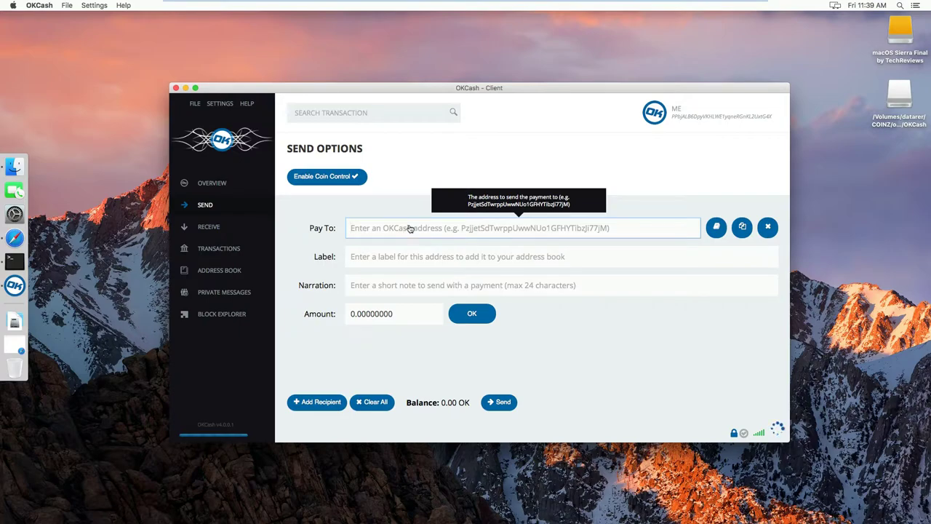
click(353, 315)
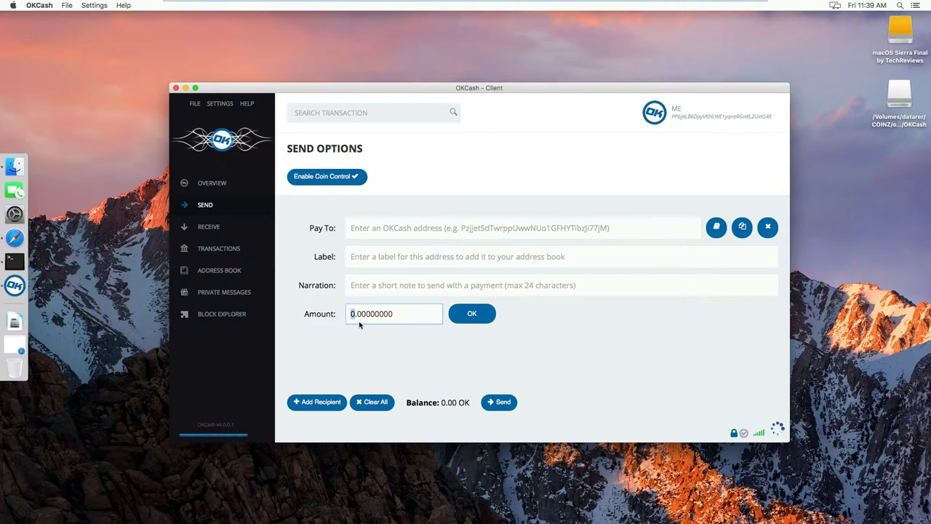
click(577, 329)
click(576, 329)
Unlock the wallet via Settings > (Un)Lock Wallet for staking only, entering the passphrase.
click(220, 103)
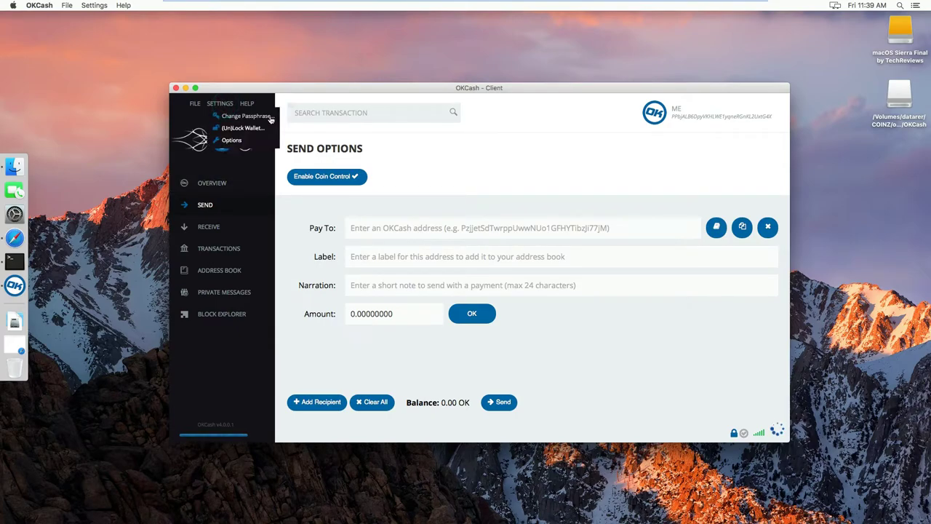
click(251, 128)
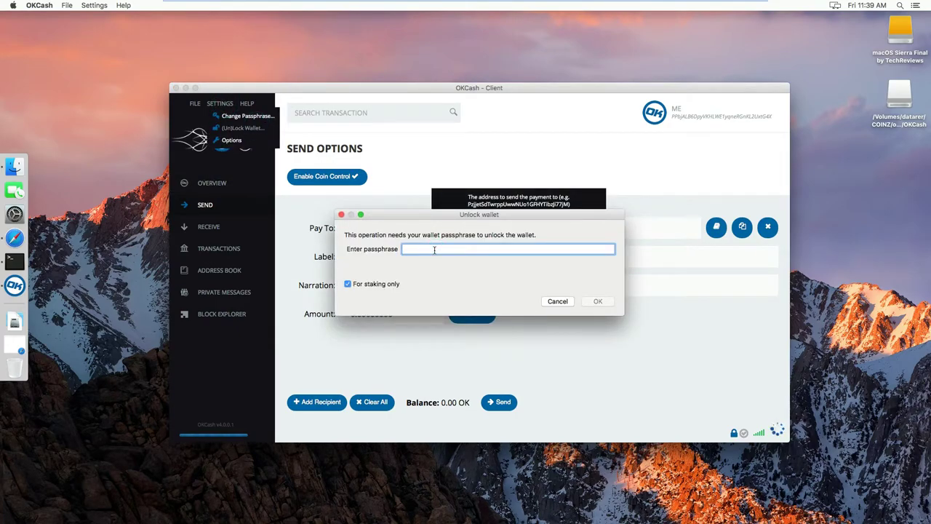
text(••••••••••)
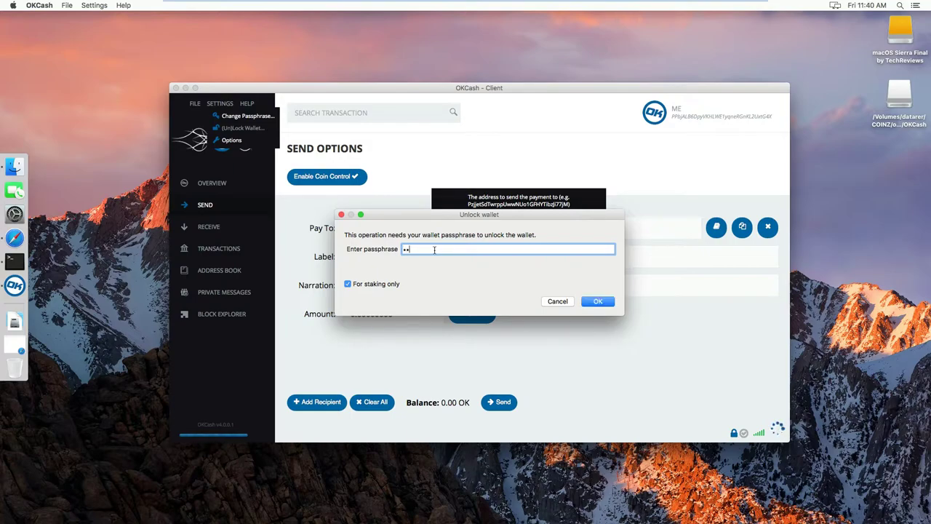
key(Return)
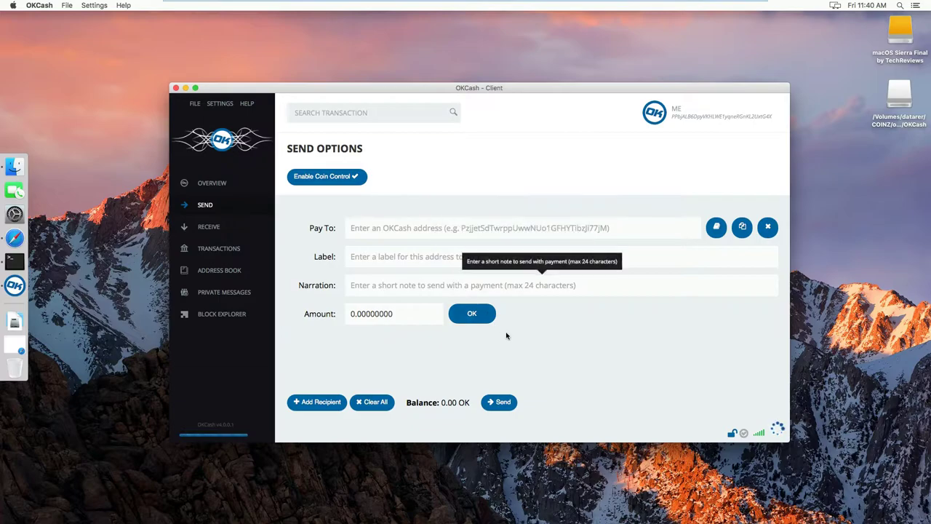
mouse_move(732, 434)
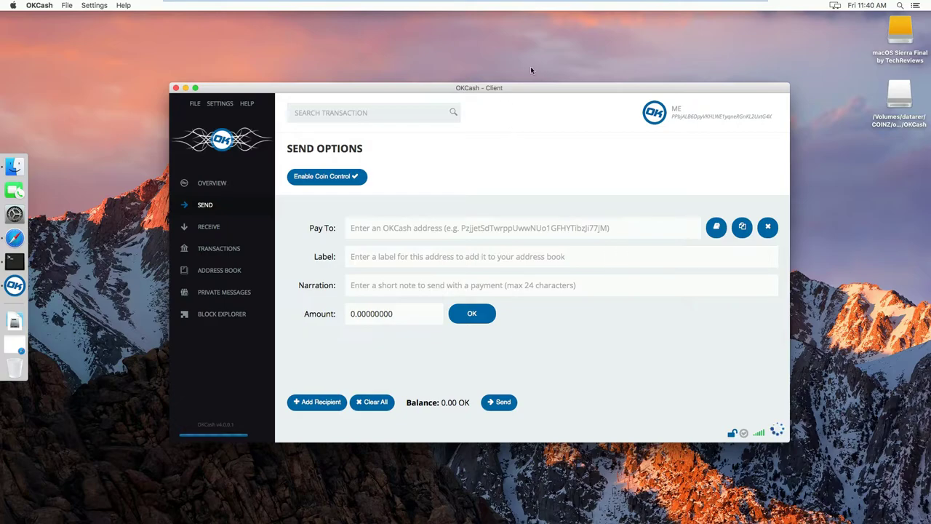
Nudge the OKCash window up and return to the Overview page showing 0.00 OK.
drag(530, 88, 518, 72)
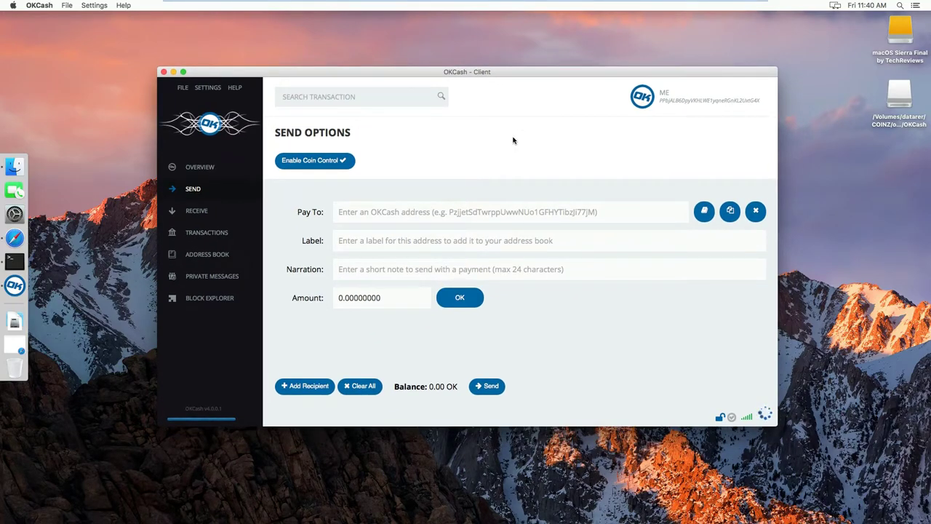
click(577, 121)
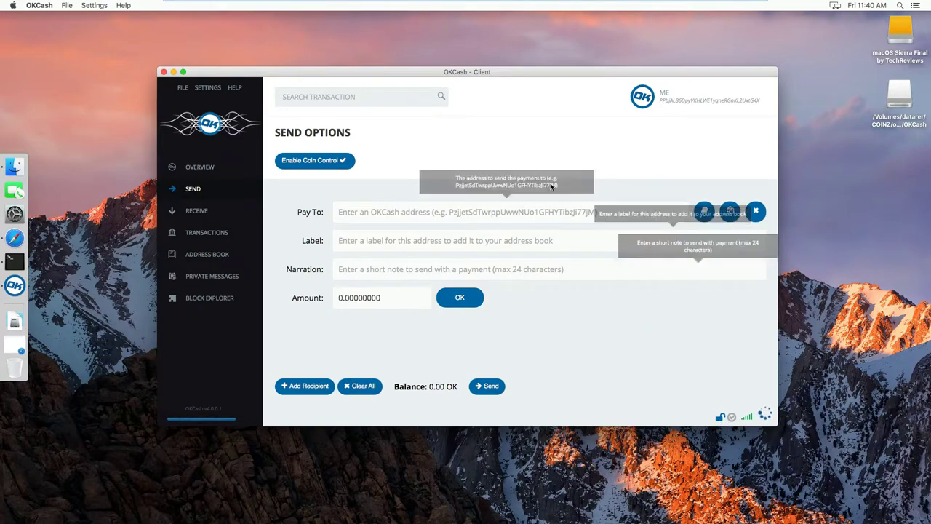
click(232, 168)
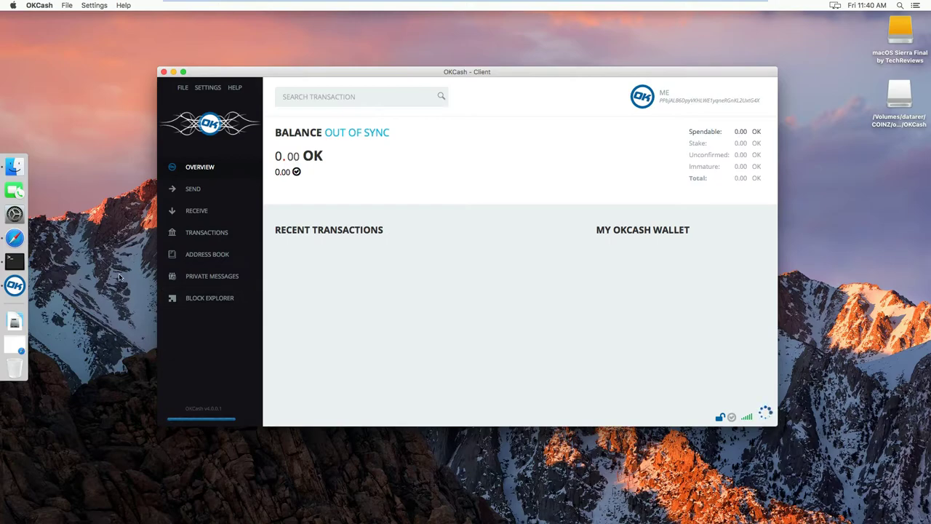
Launch Terminal from the Dock and centre its window.
click(15, 261)
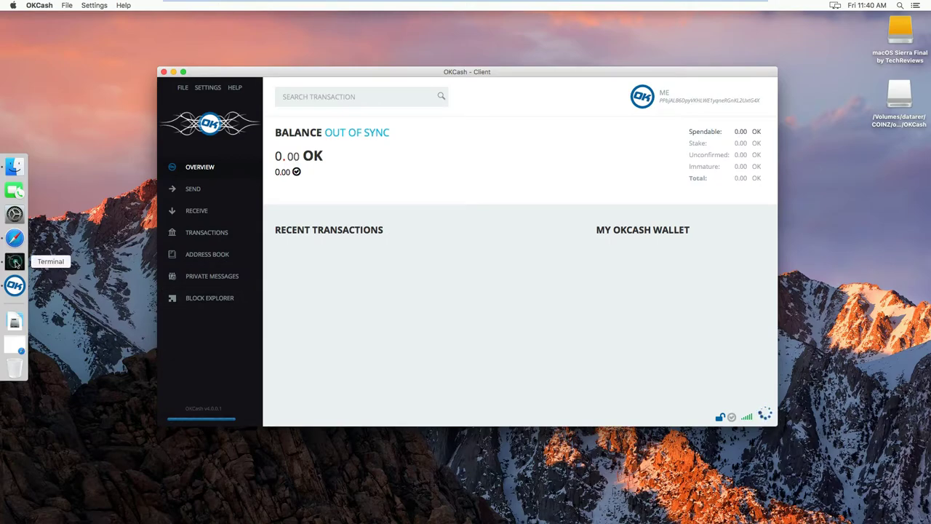
drag(421, 128, 465, 234)
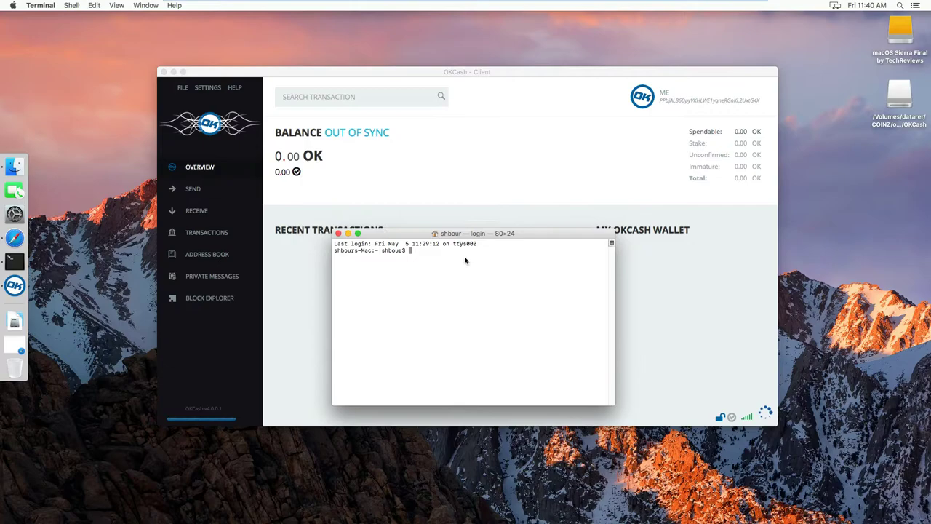
click(466, 260)
Change into Library/Application Support/OKCash and list its files, spotting wallet.dat.
text(cd )
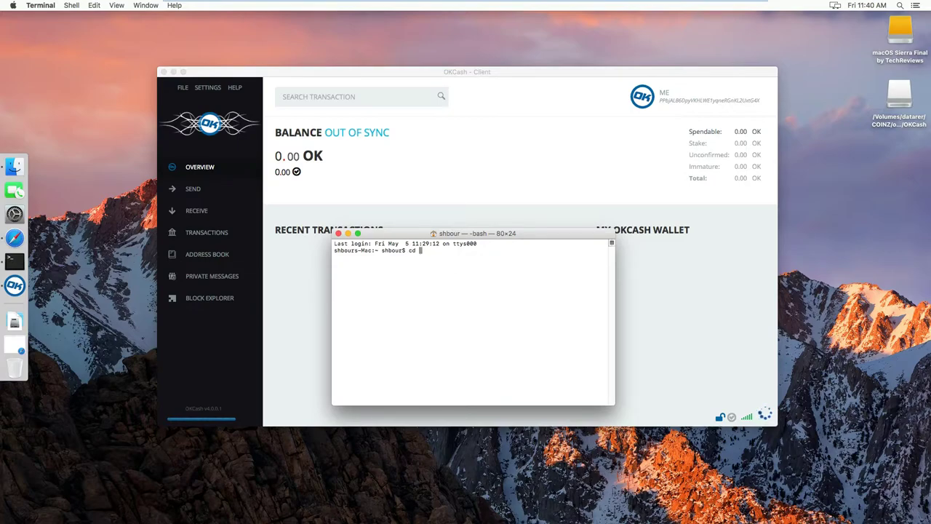
text(Library/Application\ Su)
key(Tab)
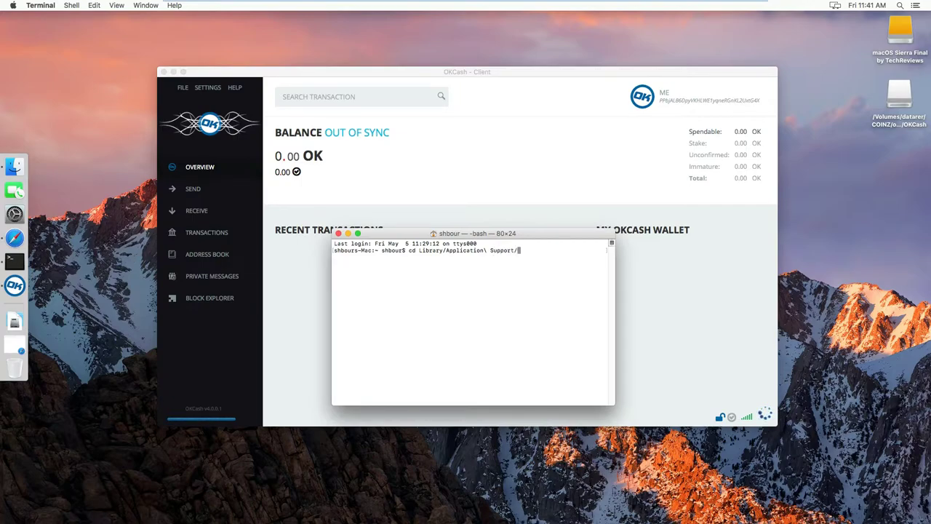
text(OK)
key(Tab)
key(Return)
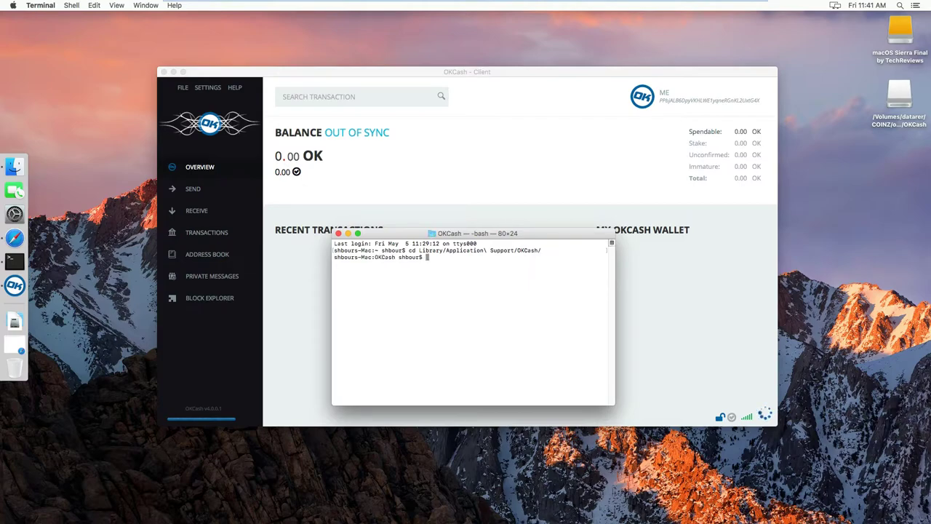
text(ls)
key(Return)
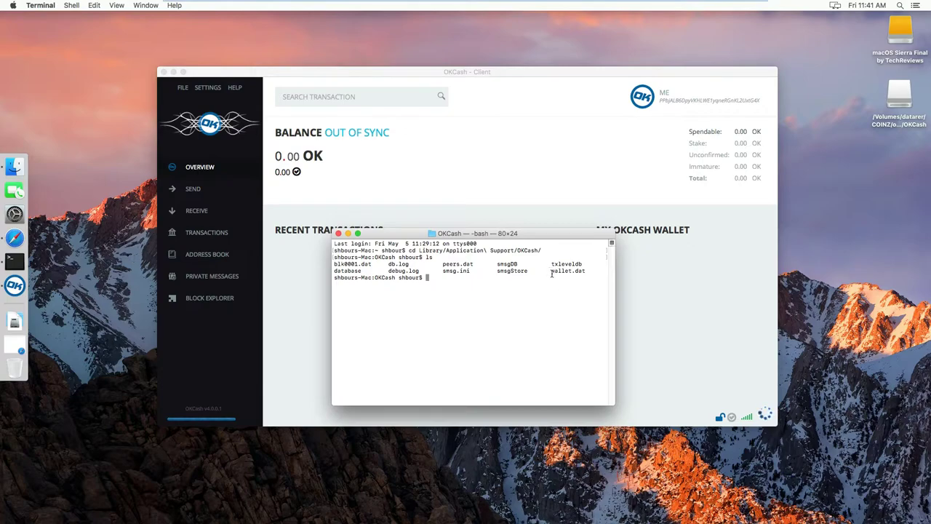
double_click(553, 270)
Copy wallet.dat to the Desktop with cp wallet.dat to the user's Desktop folder.
click(536, 284)
text(cp wallet.dat /Users/shbour/)
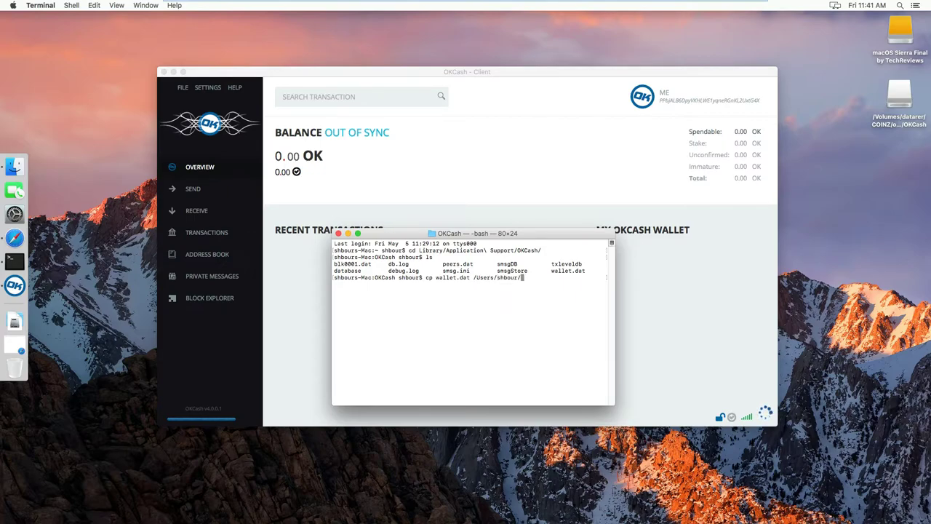
text(Desktop/)
key(Return)
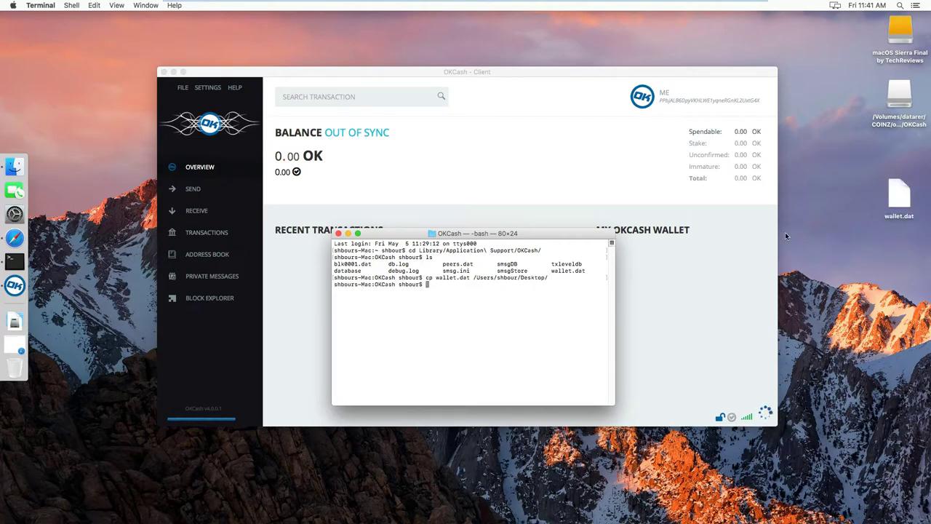
drag(851, 152, 927, 235)
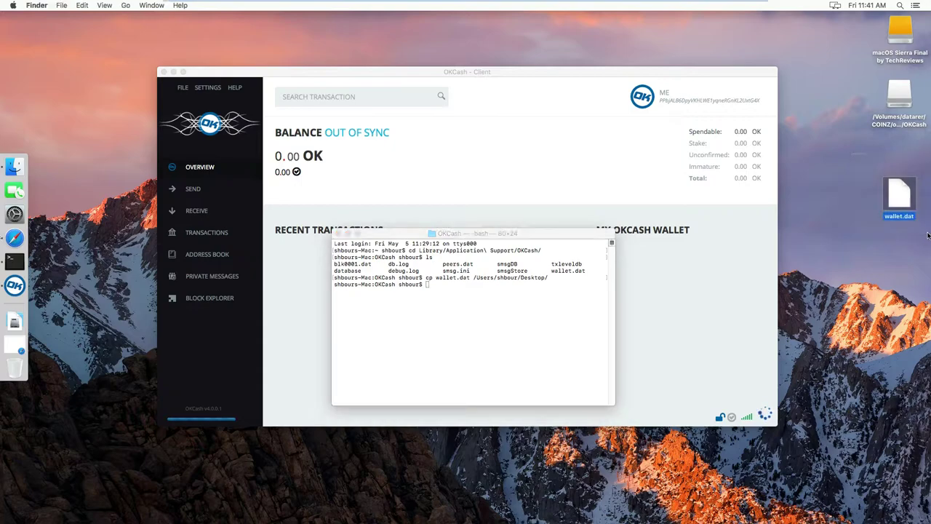
Run ls again to confirm wallet.dat is still in the OKCash folder beside the Desktop copy.
click(482, 301)
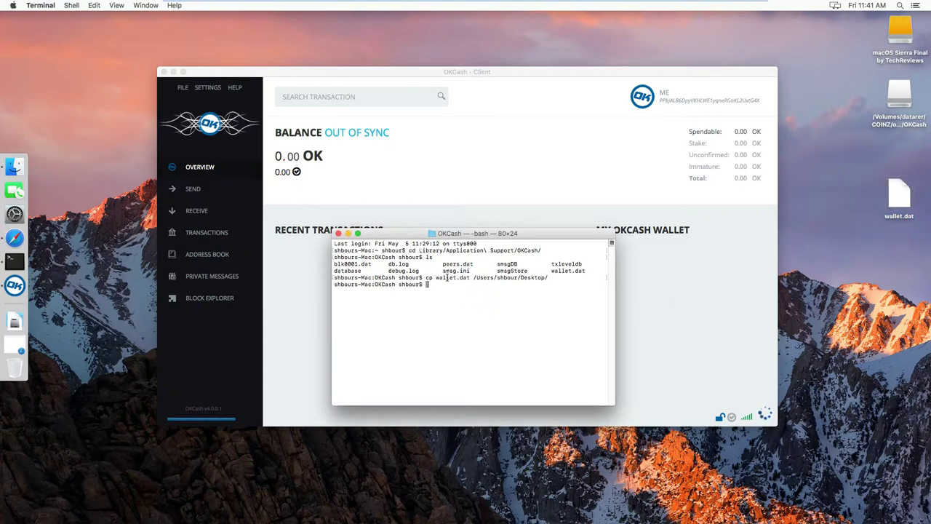
drag(408, 250, 497, 250)
click(495, 302)
text(ls)
key(Return)
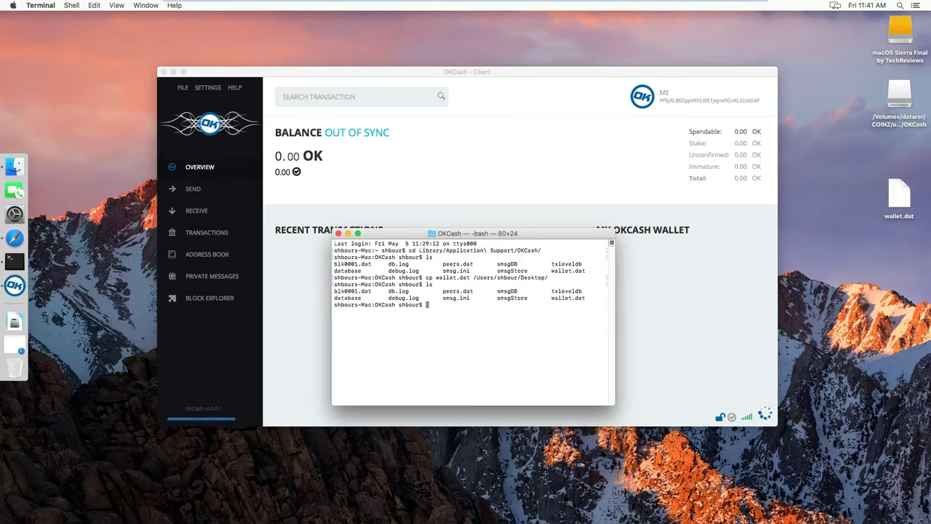
double_click(565, 297)
click(590, 300)
click(556, 298)
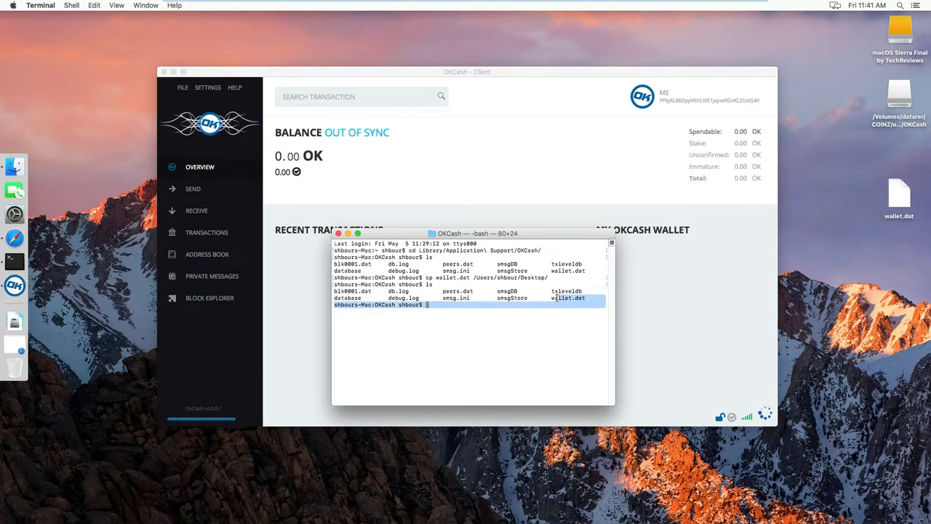
click(887, 201)
click(896, 301)
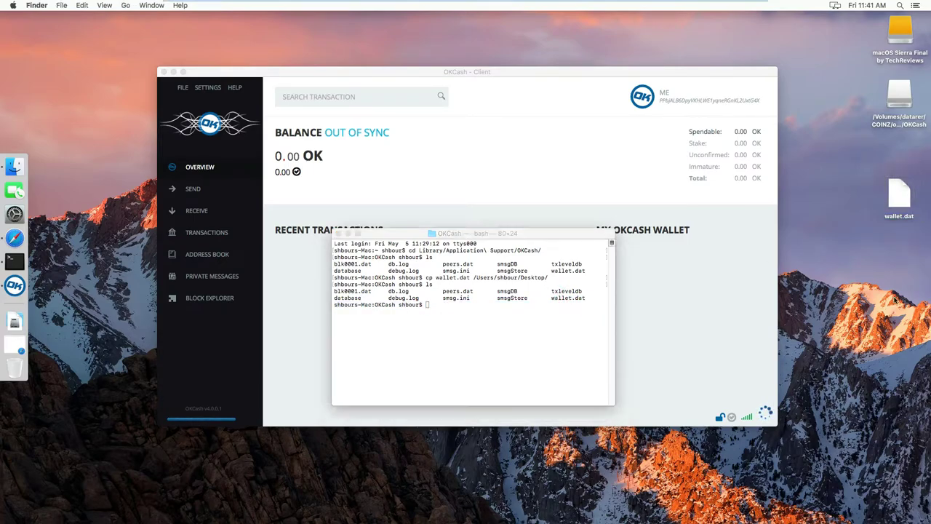
Delete wallet.dat with rm wallet.dat and run ls to confirm it is gone.
click(466, 291)
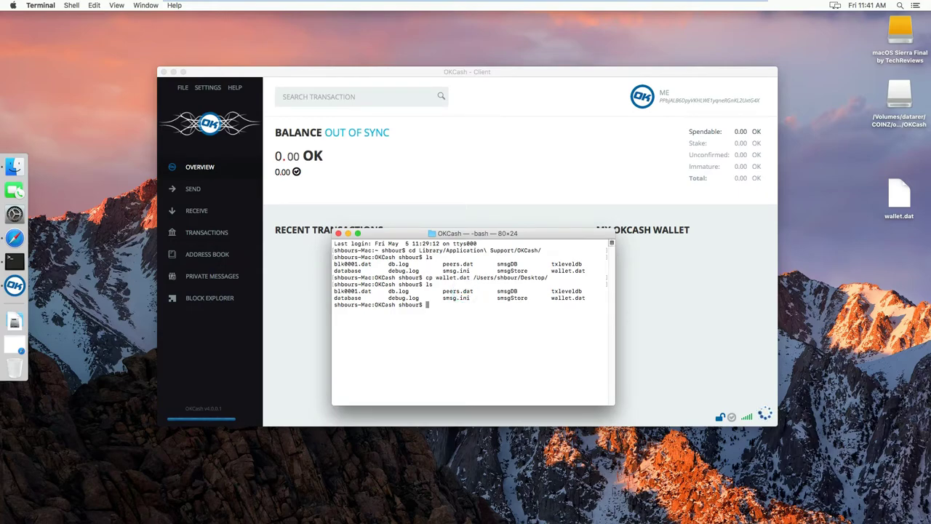
text(rm wallet.dat)
key(Return)
text(ls)
key(Return)
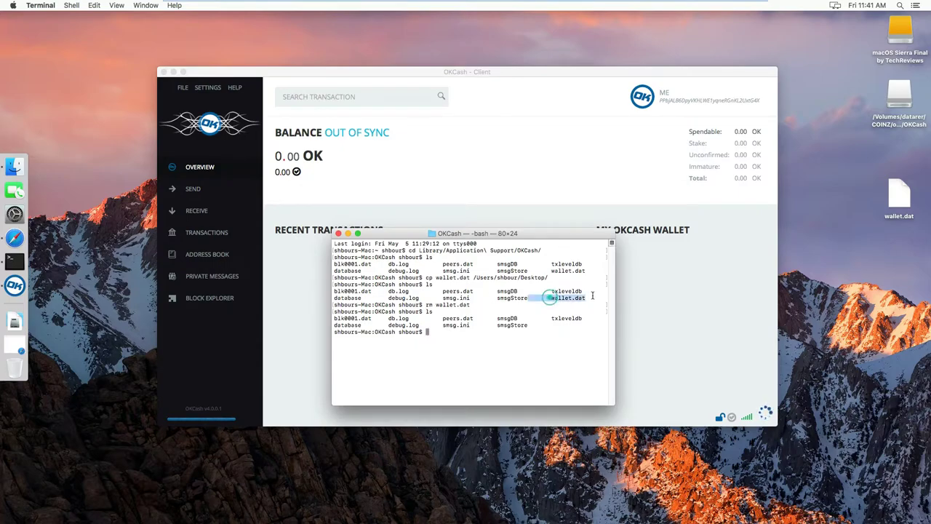
click(586, 322)
click(536, 327)
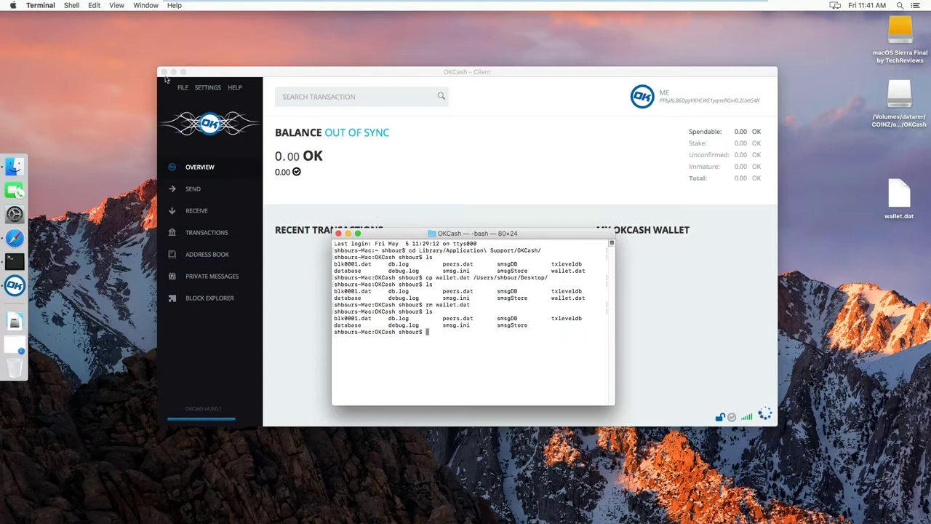
Close the OKCash window, quit it from the Dock menu, and select the Desktop wallet.dat backup.
click(164, 72)
right_click(15, 285)
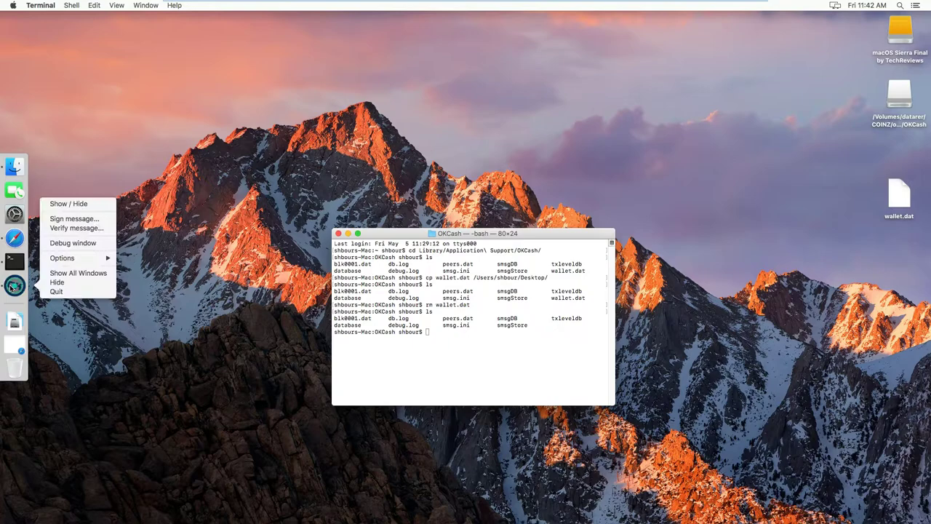
click(62, 282)
right_click(15, 285)
click(58, 292)
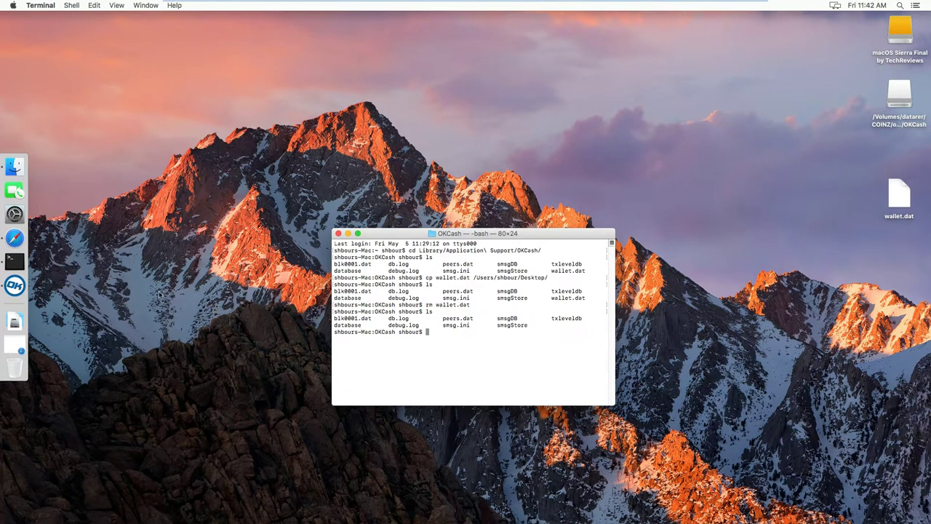
click(176, 286)
drag(857, 144, 924, 245)
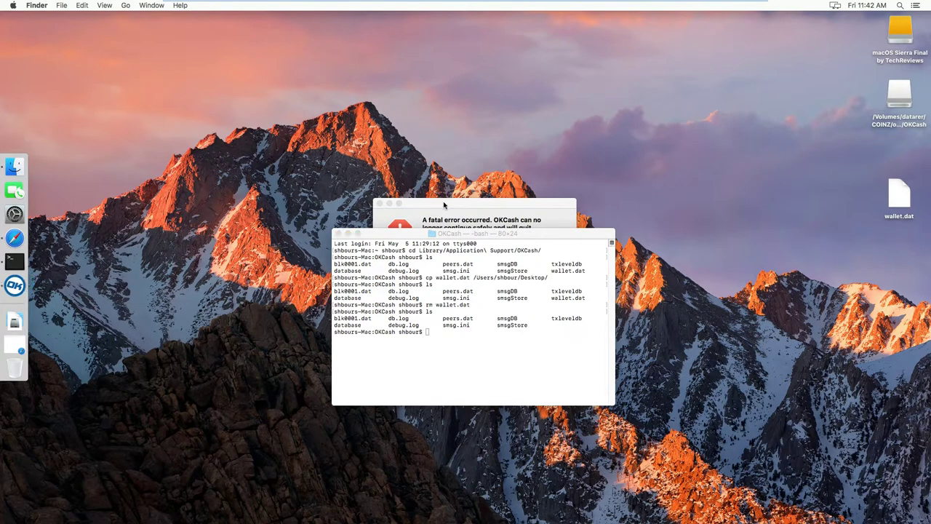
Dismiss the fatal error, relaunch OKCash from its volume folder, and move Terminal higher.
click(444, 205)
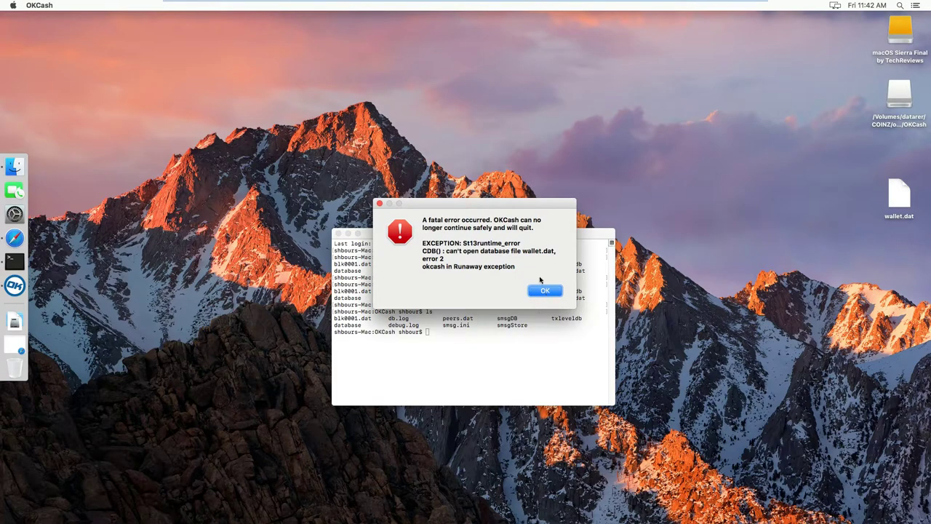
click(544, 291)
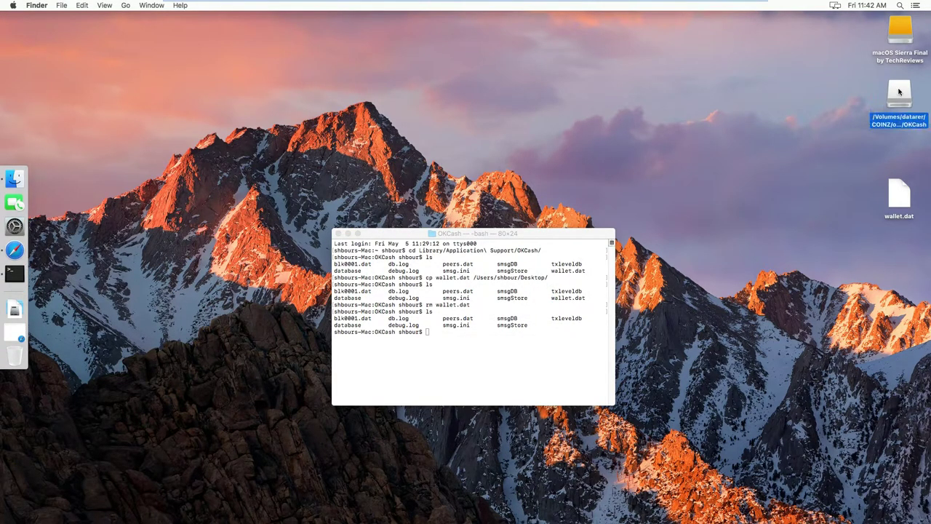
double_click(899, 91)
double_click(334, 118)
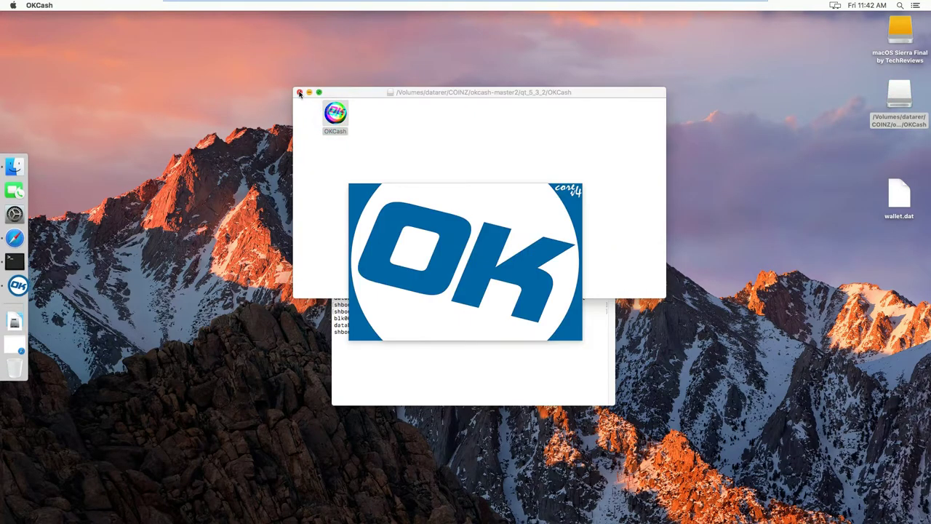
click(299, 92)
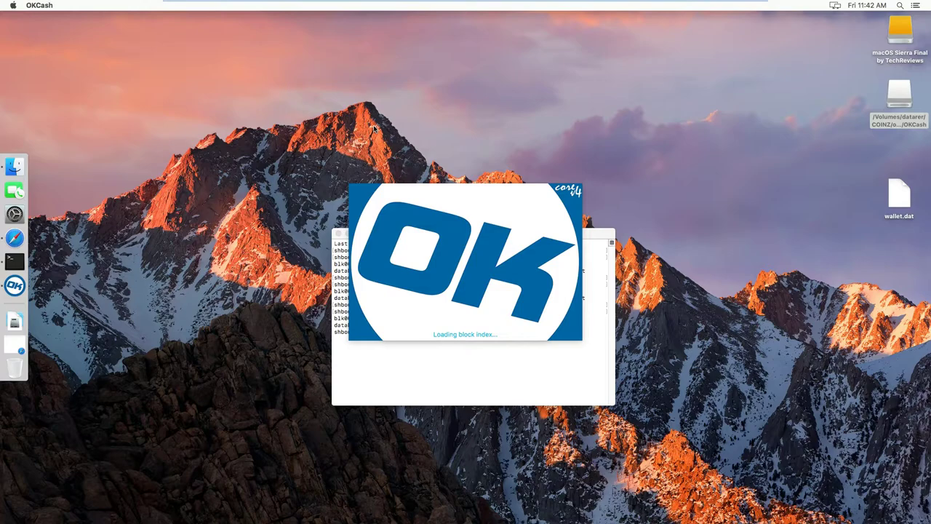
drag(606, 238, 603, 74)
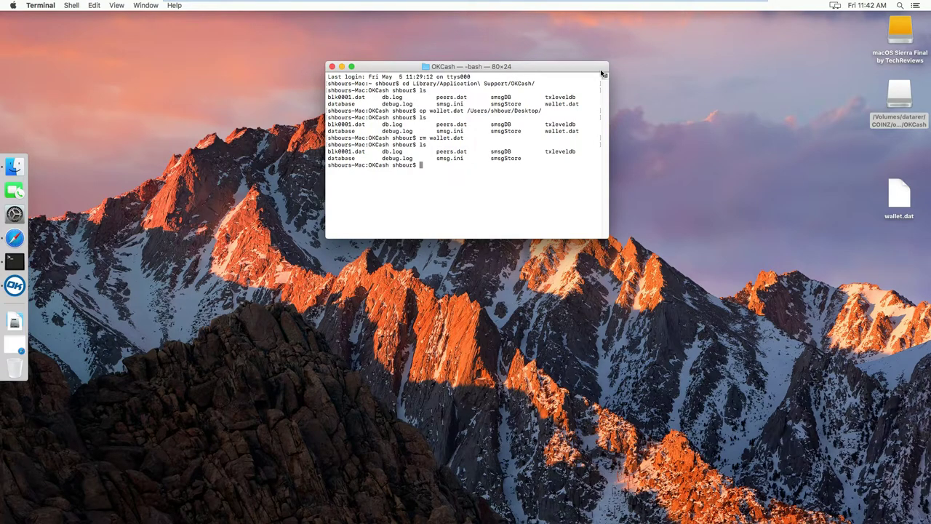
drag(535, 66, 537, 42)
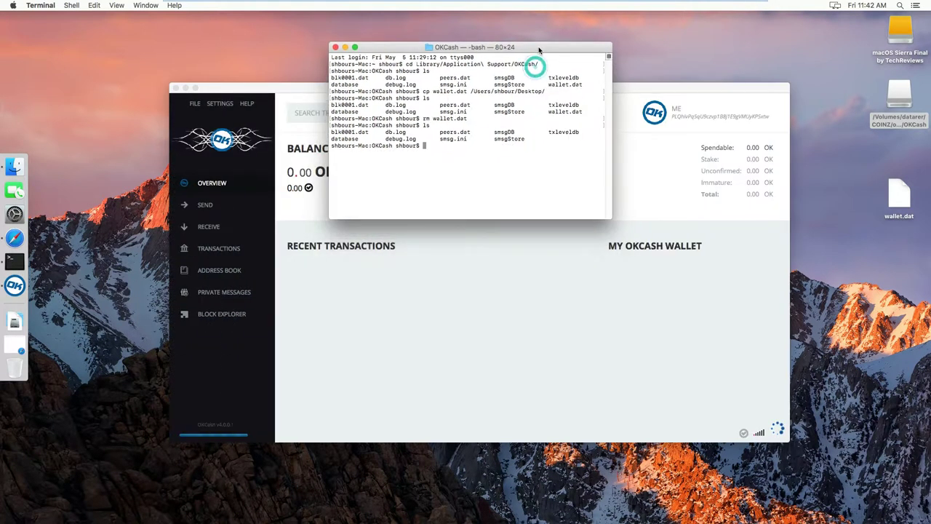
click(629, 87)
drag(635, 105, 633, 161)
click(527, 45)
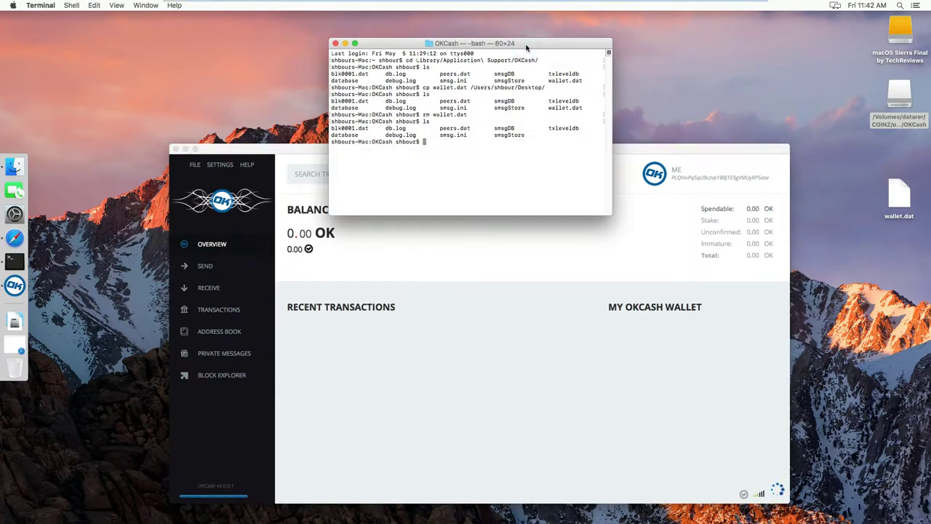
drag(527, 45, 541, 39)
click(700, 151)
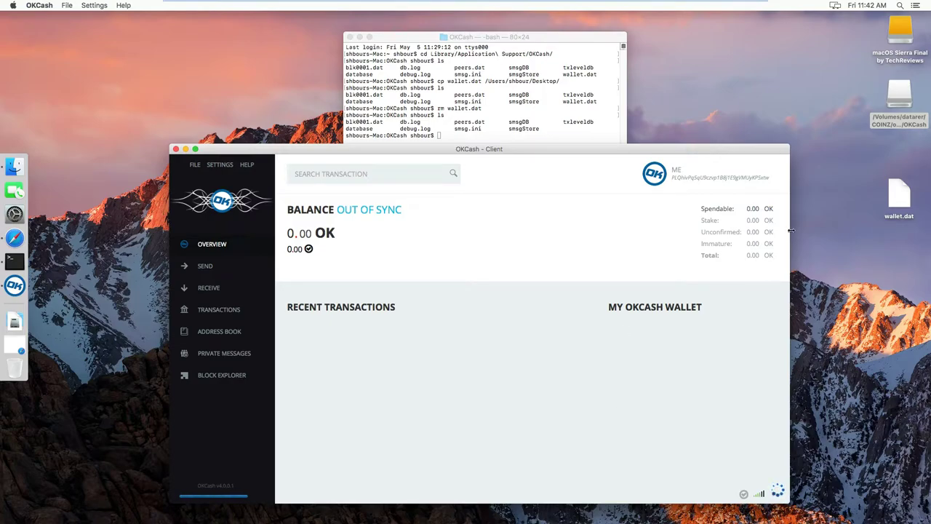
drag(772, 179, 676, 178)
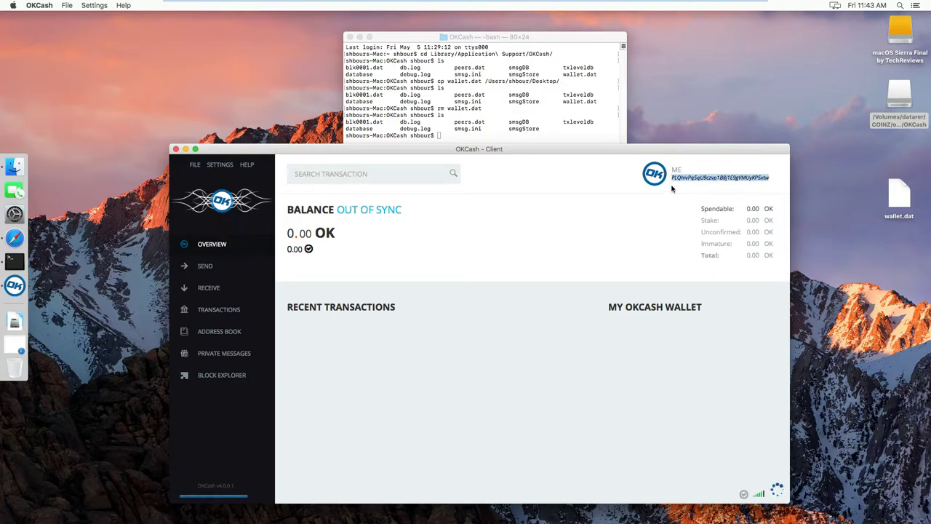
drag(671, 184, 774, 177)
click(774, 179)
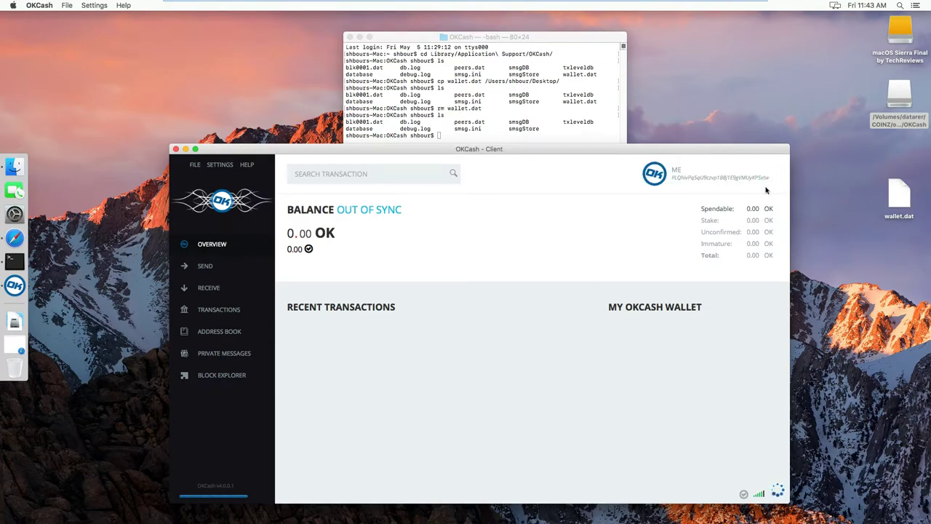
drag(776, 179, 670, 177)
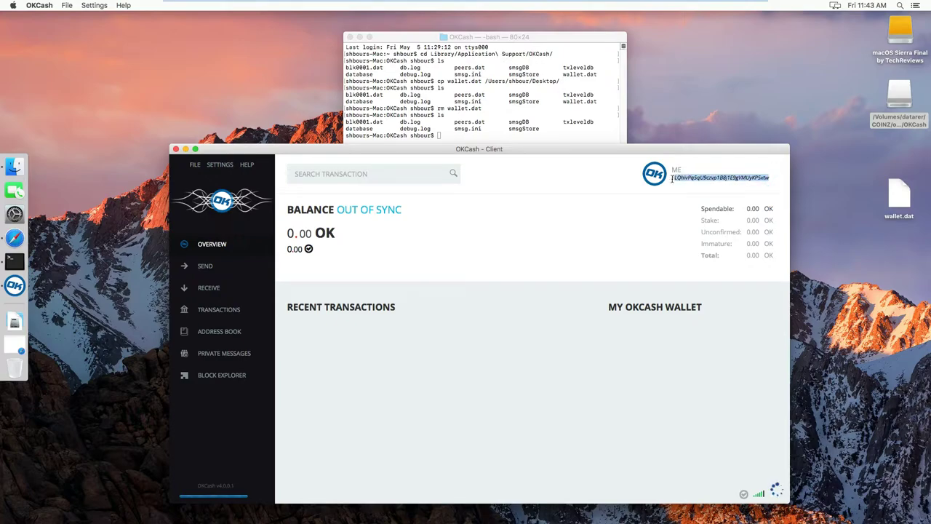
click(746, 325)
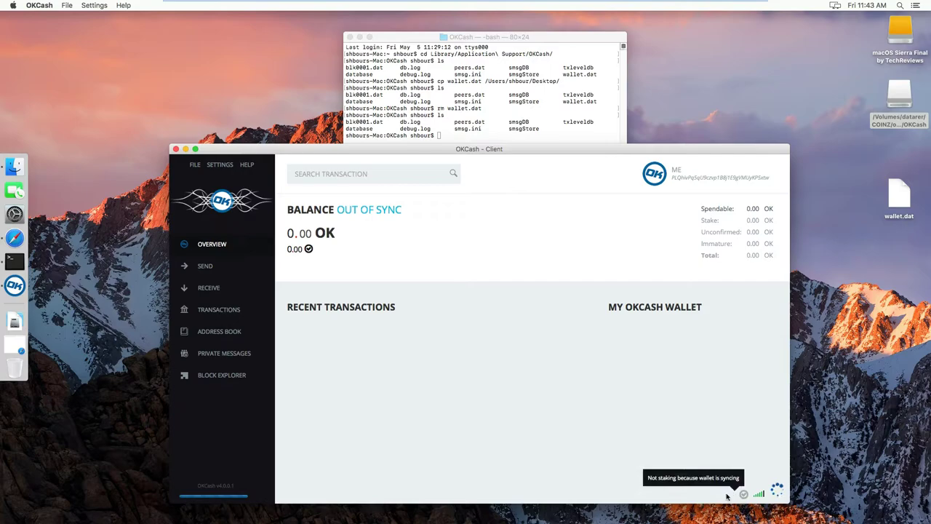
mouse_move(725, 498)
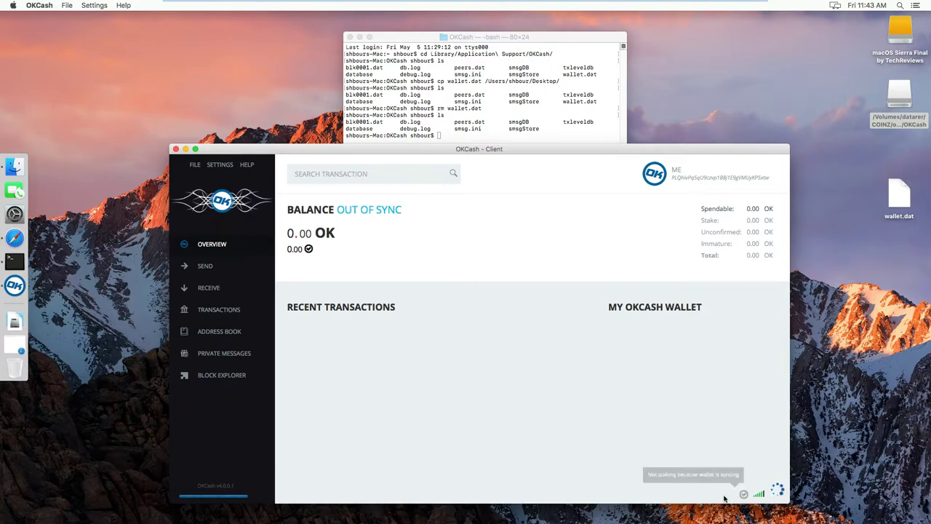
click(221, 165)
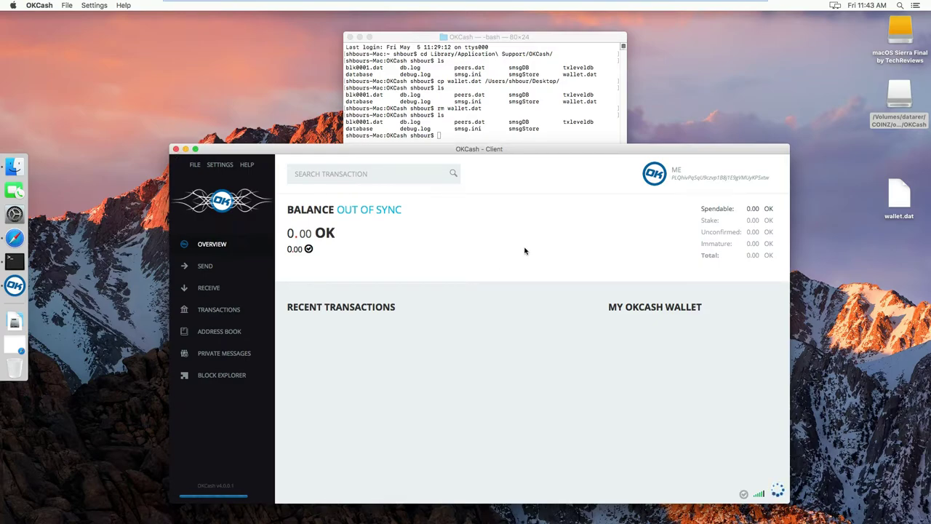
click(900, 196)
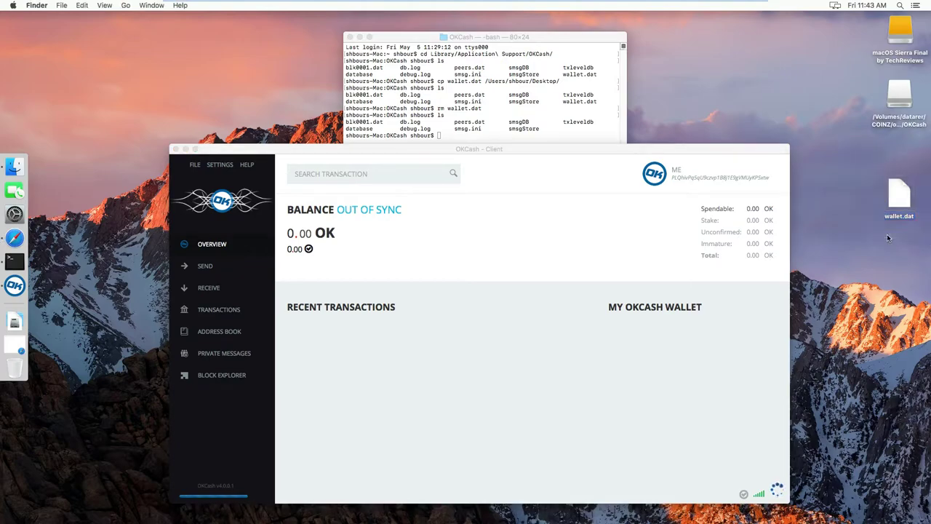
click(524, 233)
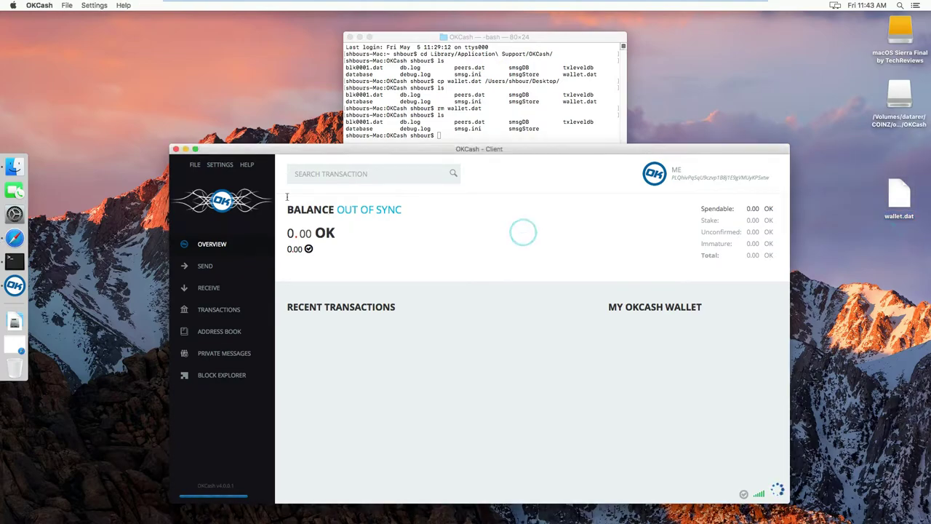
Close the OKCash window and quit the app from its Dock menu.
click(176, 150)
right_click(14, 285)
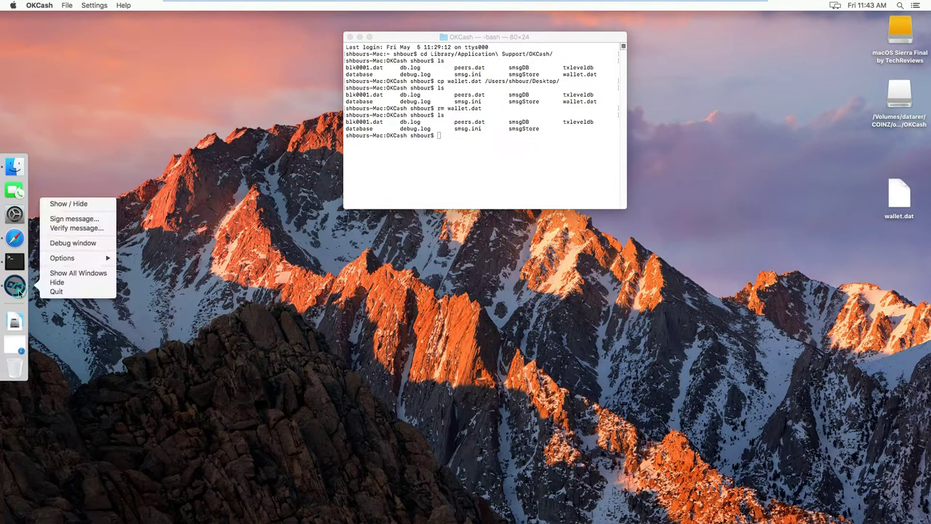
click(55, 294)
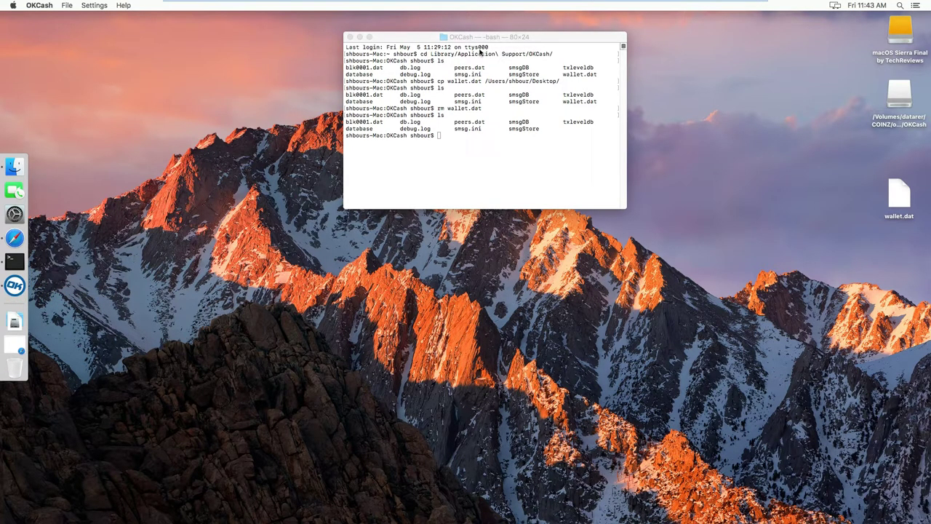
drag(491, 37, 515, 113)
Start a cp command in Terminal with source ~/Desktop/wallet.dat.
text(cd )
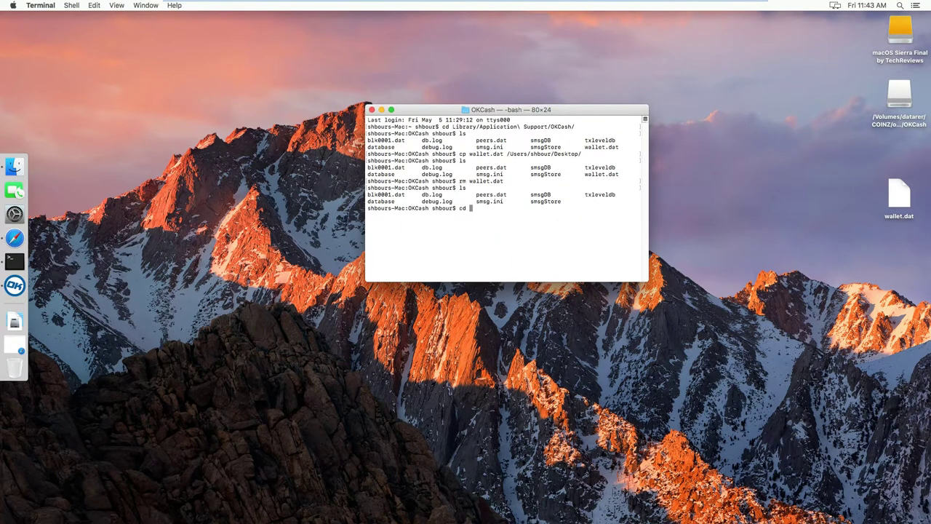
text(/Users/sh)
key(Tab)
text(De)
key(Tab)
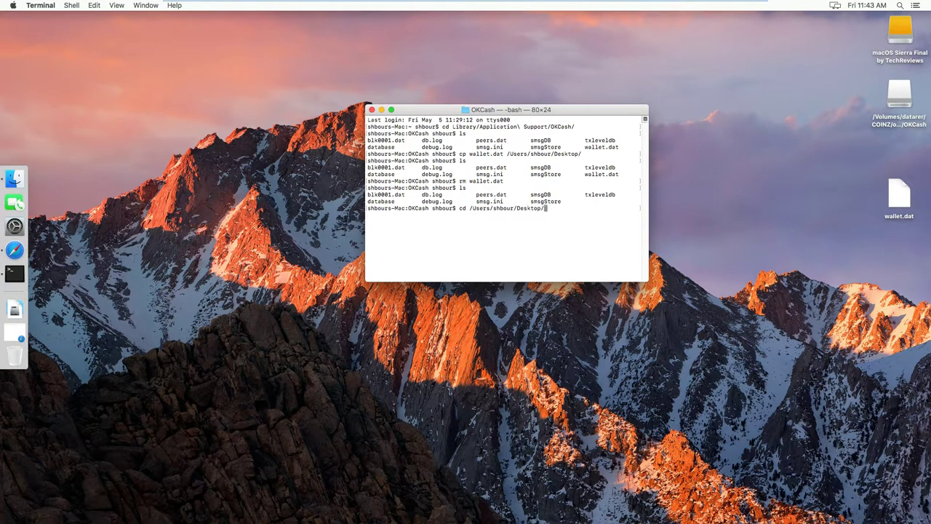
key(Left)
key(Left)
key(Left)
key(Left)
key(Left)
key(Left)
key(Left)
key(Left)
key(Left)
key(Left)
key(Left)
key(Left)
key(Left)
key(Left)
key(Left)
key(Left)
key(Left)
key(Left)
key(Left)
key(Left)
key(Left)
key(Left)
key(BackSpace)
key(BackSpace)
key(BackSpace)
text(cp)
key(Right)
key(Right)
key(Right)
key(Right)
key(Right)
key(Right)
key(Right)
key(Right)
key(Right)
key(Right)
key(Right)
key(Right)
key(Right)
key(Right)
key(Right)
key(Right)
key(Right)
key(Right)
key(Right)
key(Right)
key(Right)
key(Right)
text(wa)
key(Tab)
Add the destination ~/Library/Application Support/OKCash/ and run the copy.
text(/Users/shbour/L)
key(Tab)
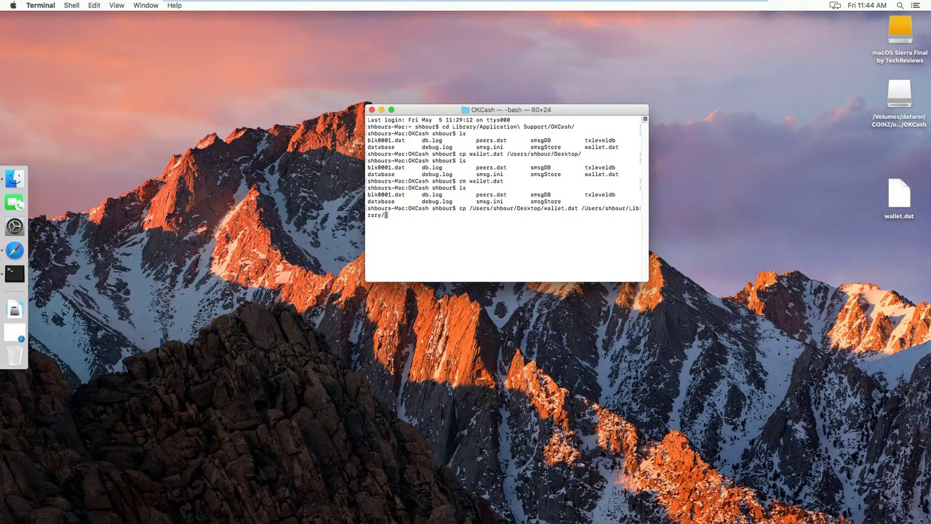
text(Ap)
key(Tab)
text(u)
key(Tab)
text(O)
key(Tab)
key(Return)
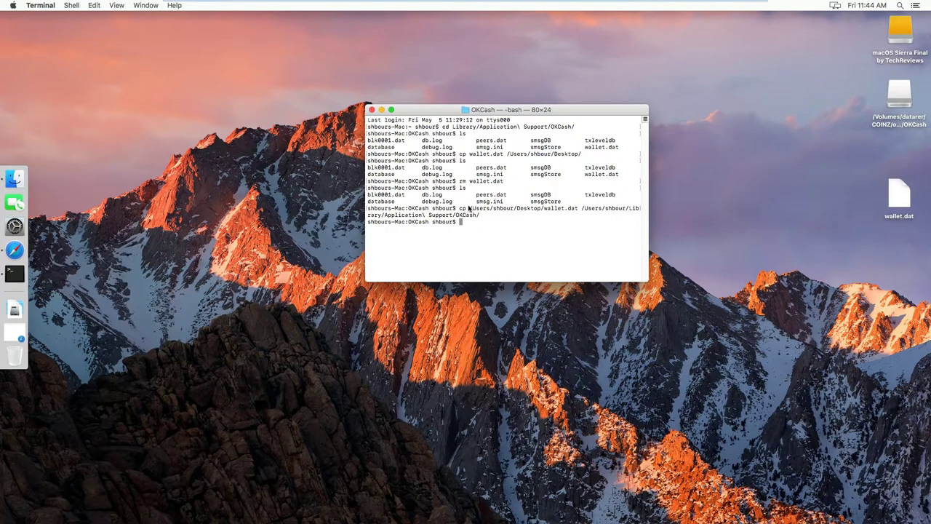
drag(579, 211, 546, 212)
drag(456, 215, 476, 216)
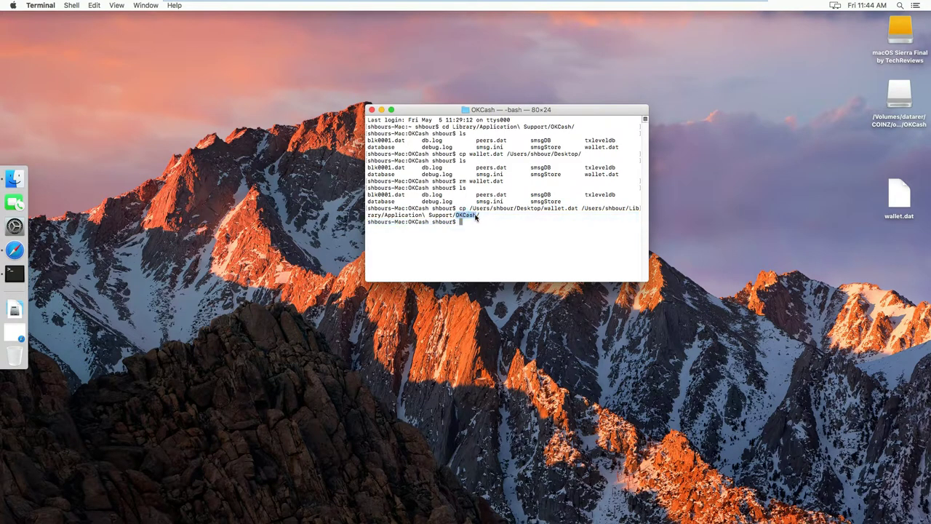
Launch the OKCash wallet app from the OKCash volume's folder.
click(477, 216)
click(478, 221)
double_click(889, 93)
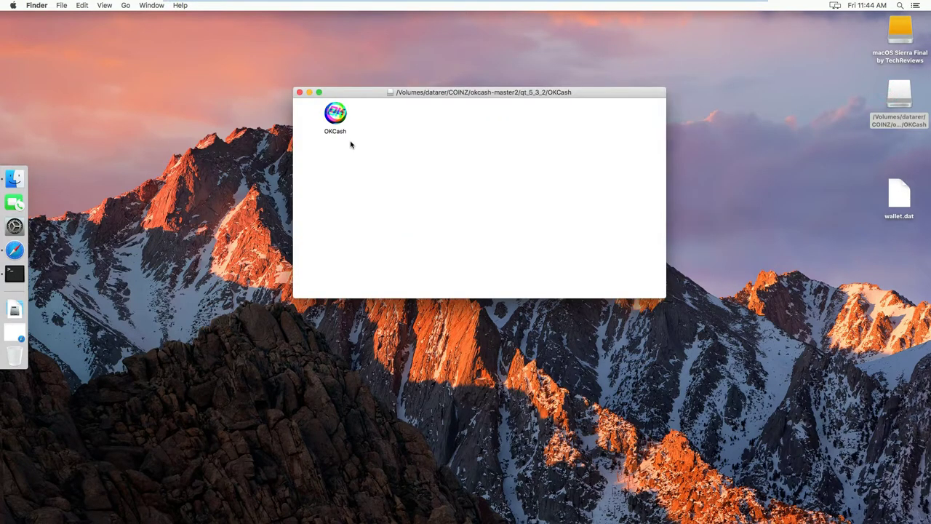
click(338, 115)
Close the volume folder and Terminal windows while the client loads its block index.
click(299, 92)
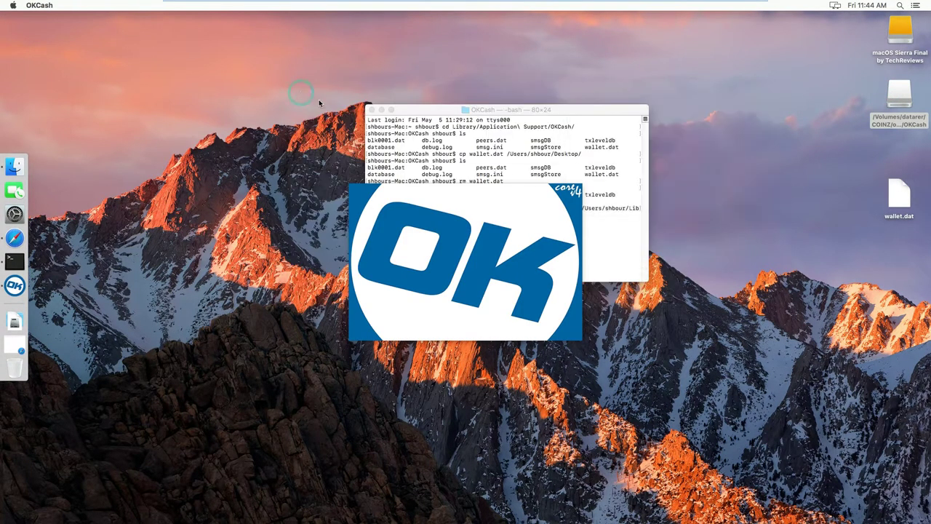
click(371, 110)
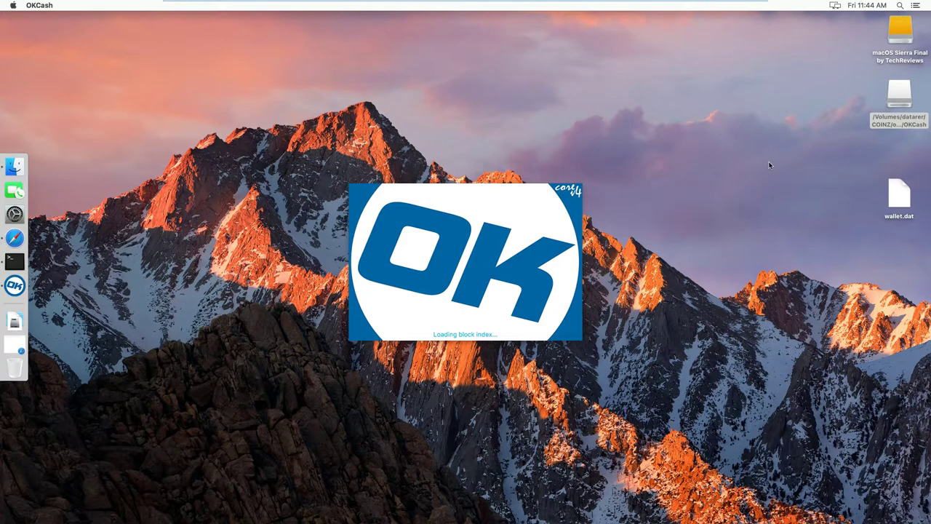
drag(838, 142, 910, 256)
click(882, 251)
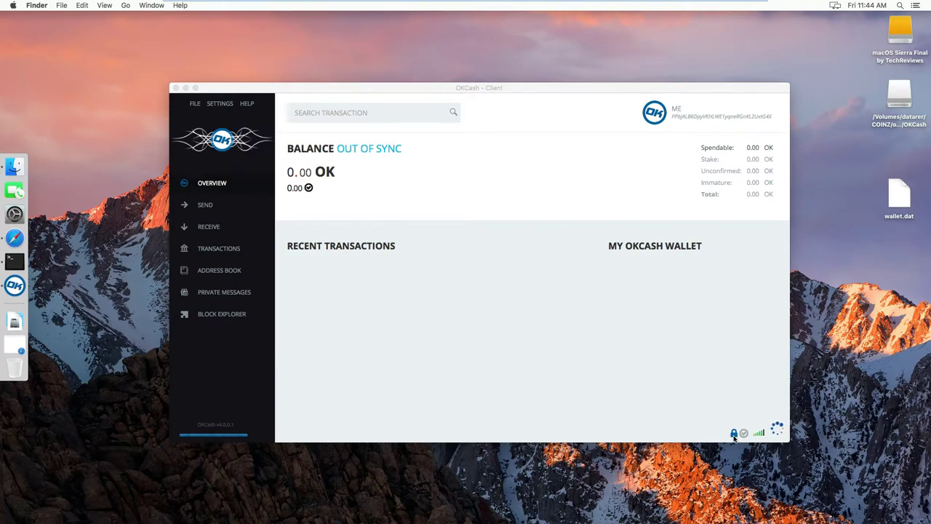
Bring the wallet window forward and check that it shows the original address.
click(778, 117)
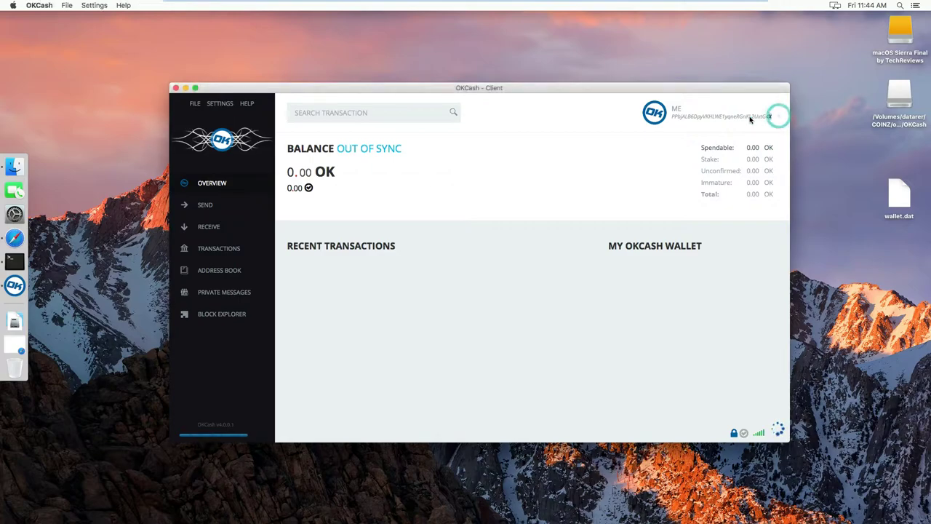
drag(751, 120, 672, 120)
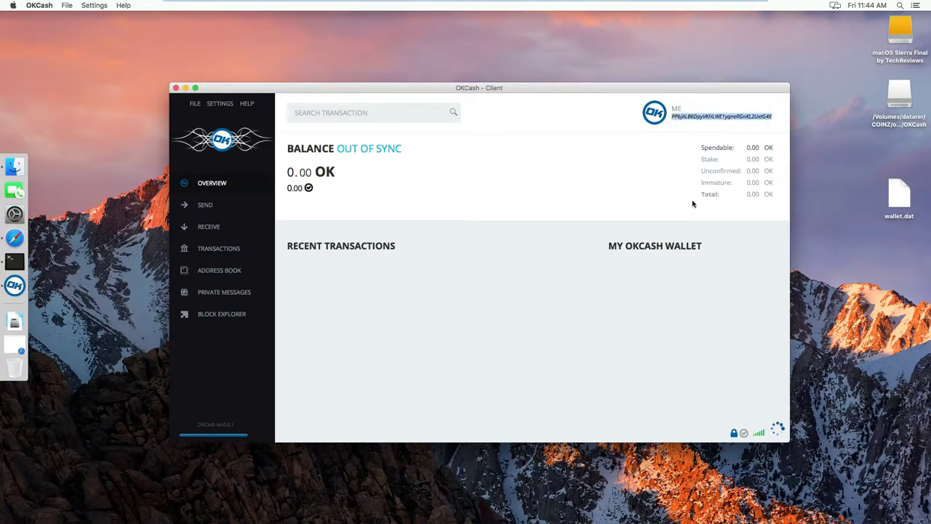
click(766, 275)
Use Settings > (Un)Lock Wallet with the wallet passphrase, keeping 'For staking only' ticked.
click(218, 104)
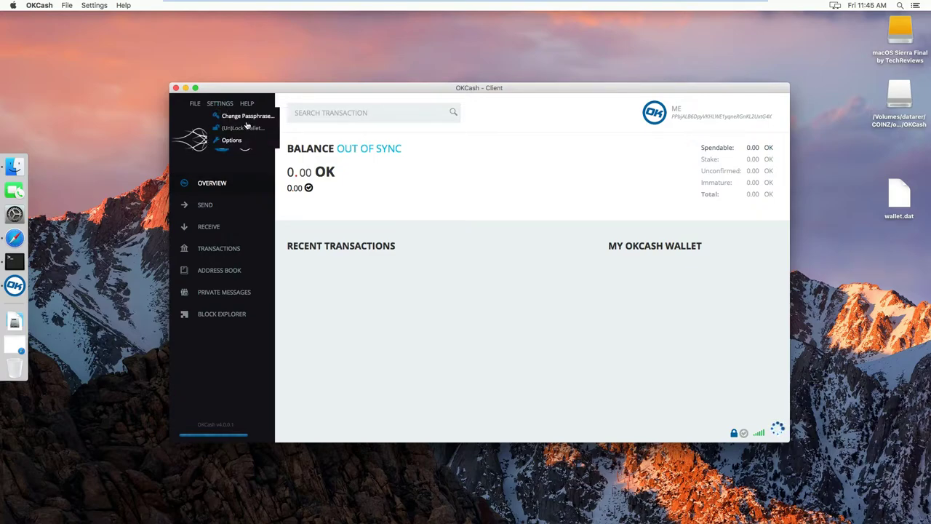
click(244, 127)
click(439, 249)
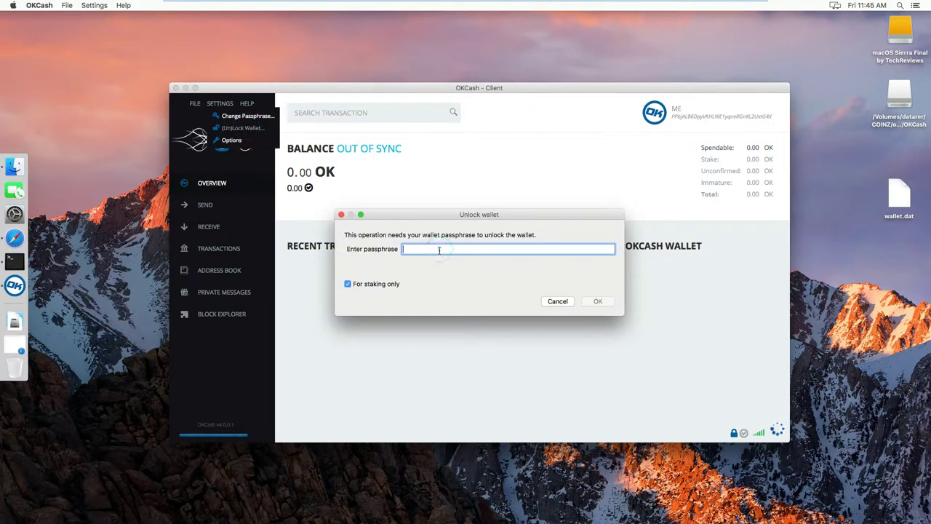
text(••)
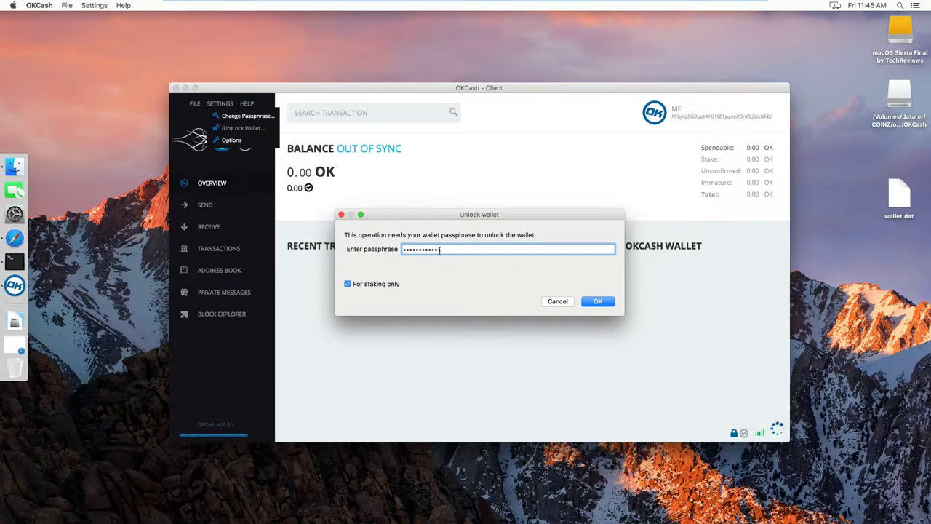
text(••••••••••)
key(Return)
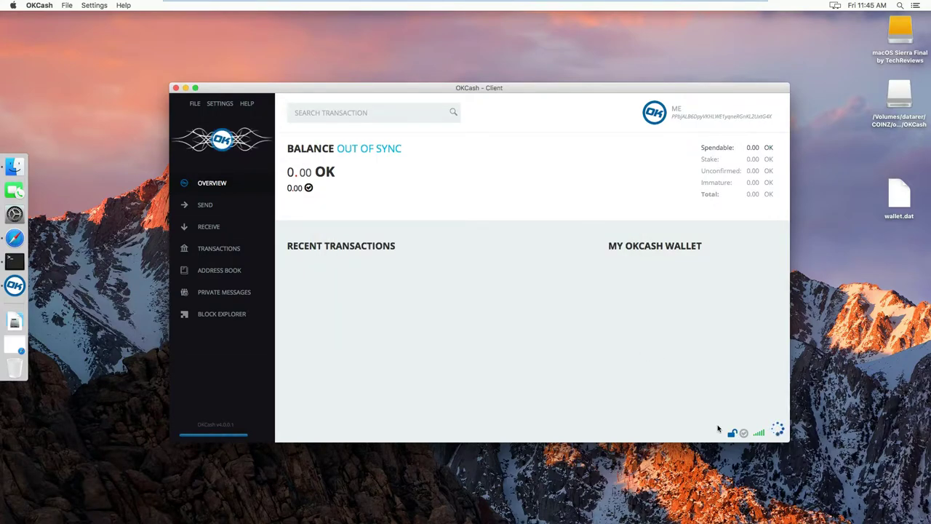
mouse_move(733, 435)
drag(562, 91, 541, 71)
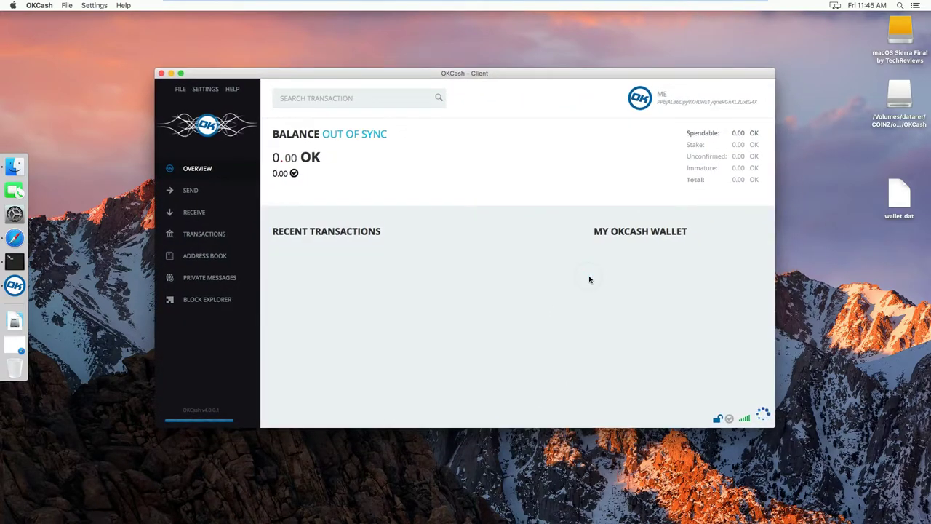
click(899, 195)
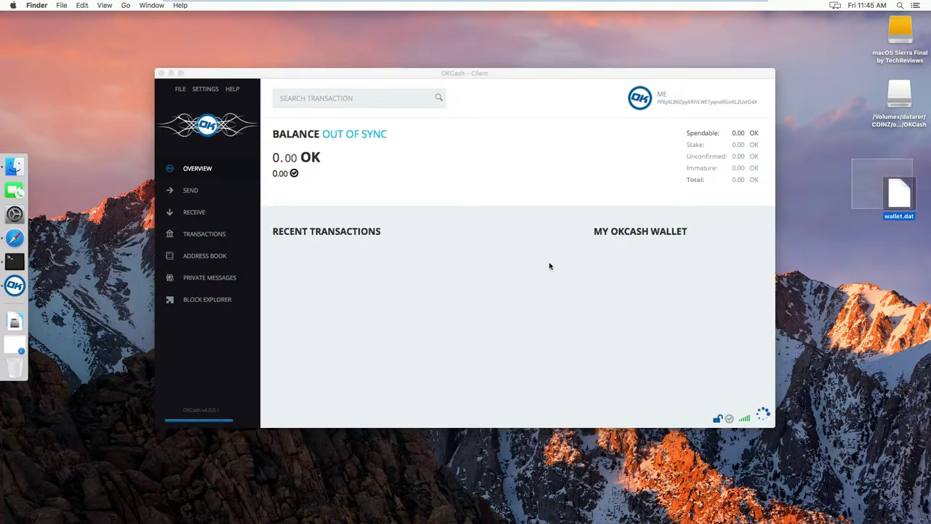
click(202, 88)
click(204, 89)
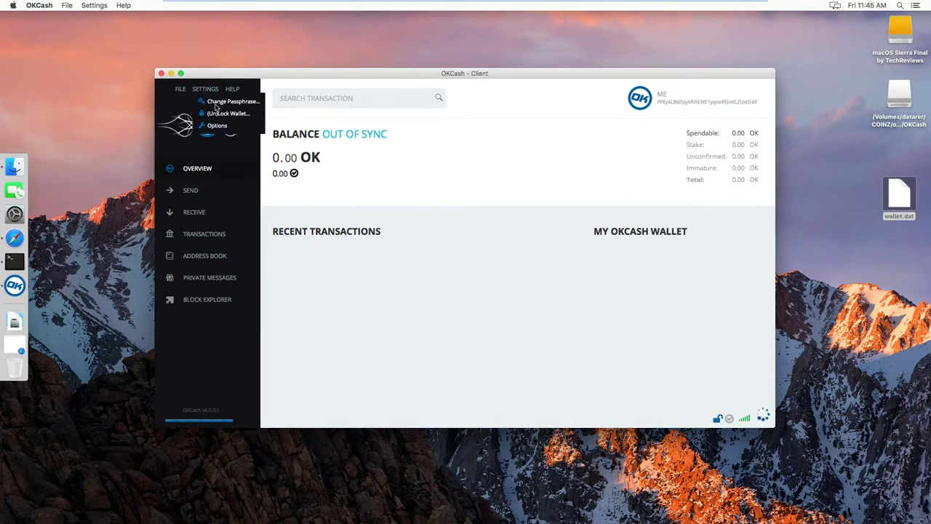
click(458, 308)
click(455, 308)
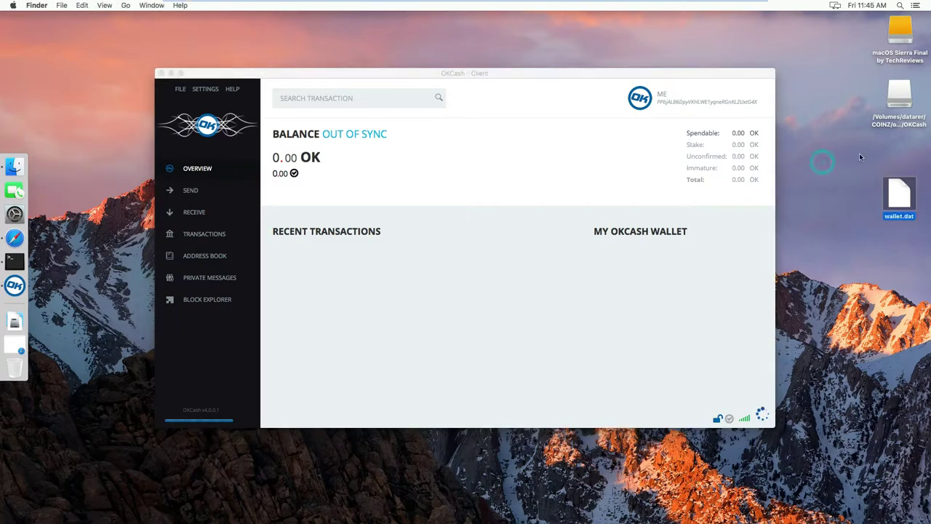
drag(860, 154, 925, 229)
click(924, 227)
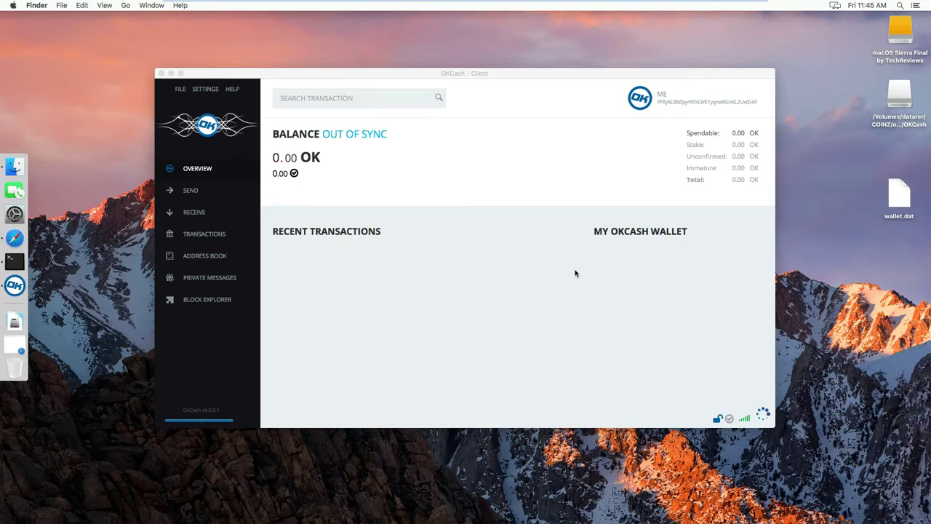
click(621, 280)
click(842, 267)
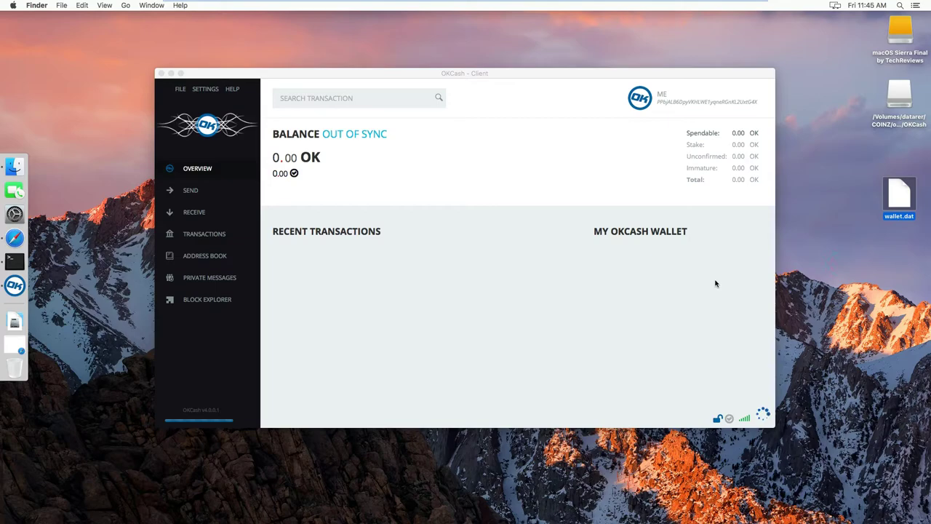
click(717, 283)
click(826, 269)
click(720, 267)
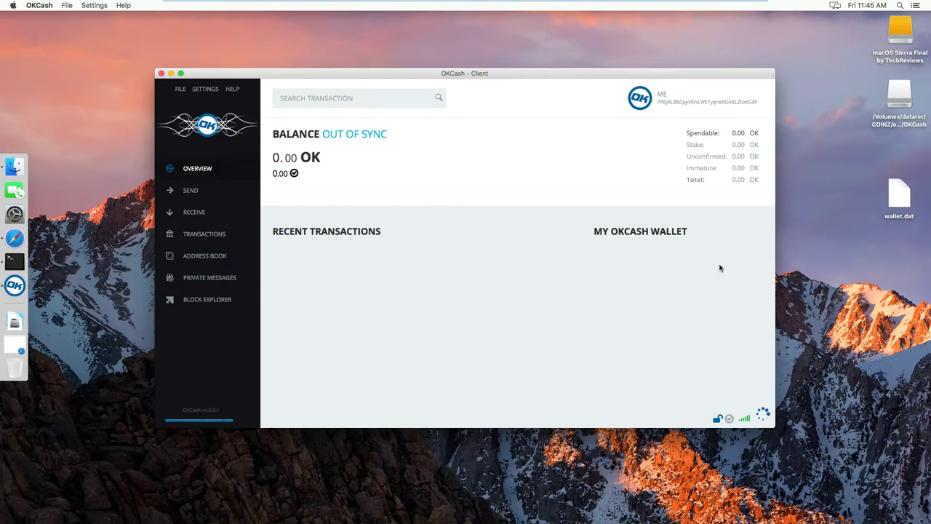
right_click(905, 218)
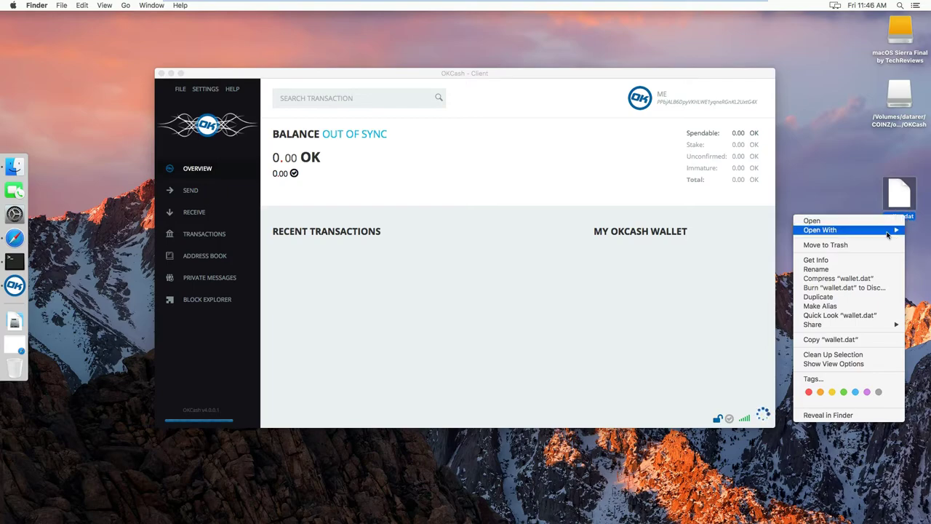
click(816, 269)
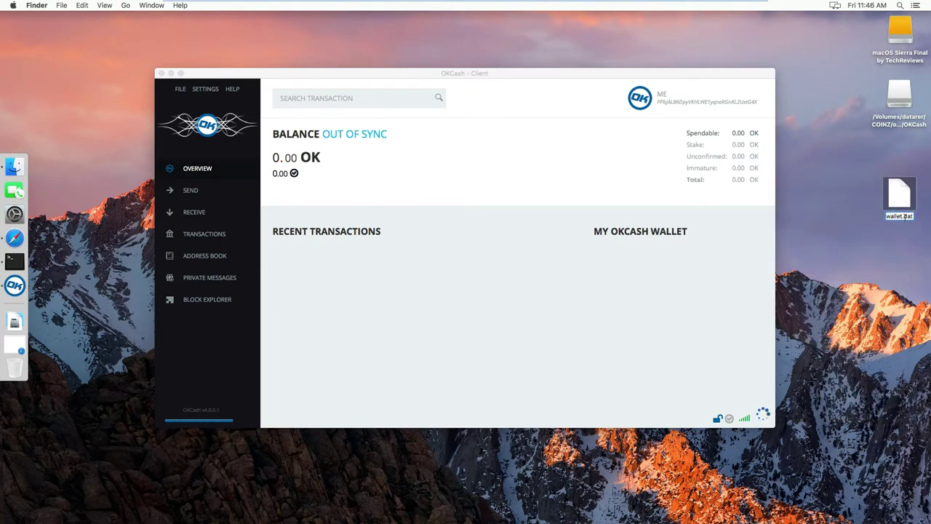
text(OKCash)
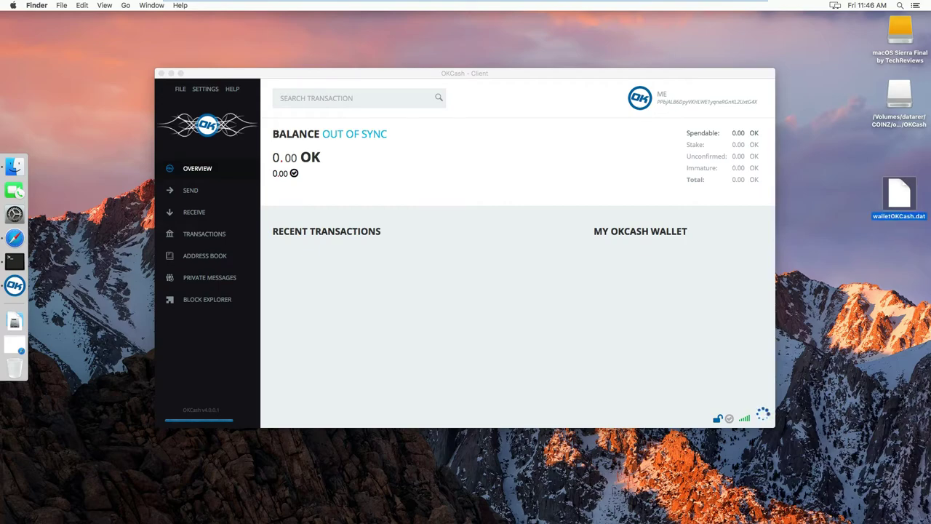
click(857, 246)
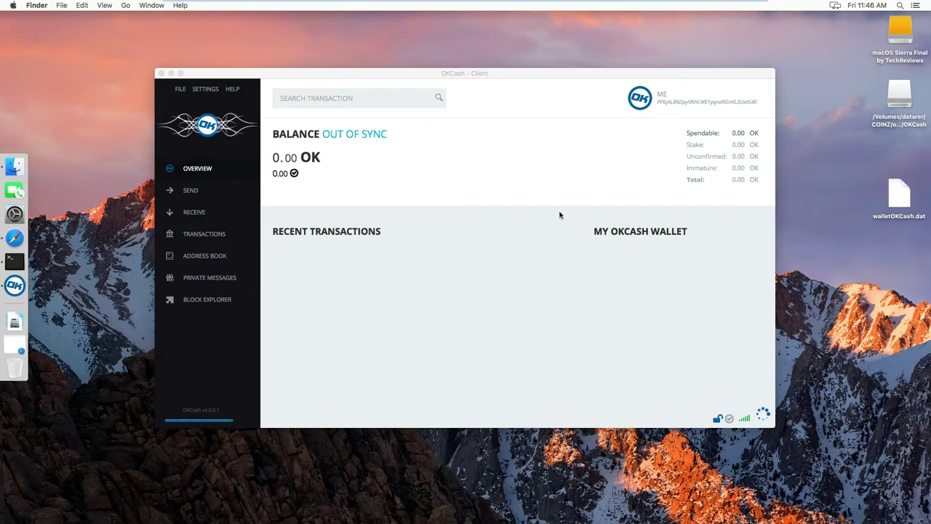
right_click(901, 193)
mouse_move(878, 210)
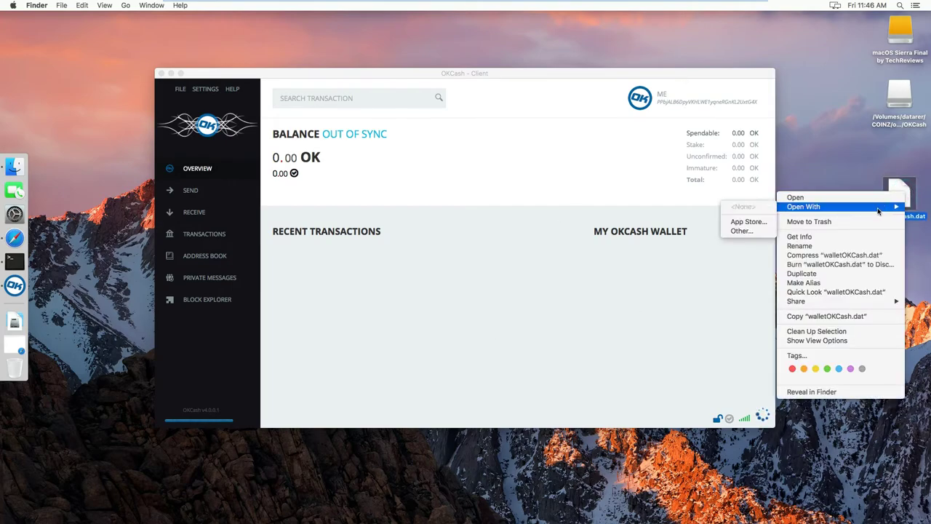
click(861, 245)
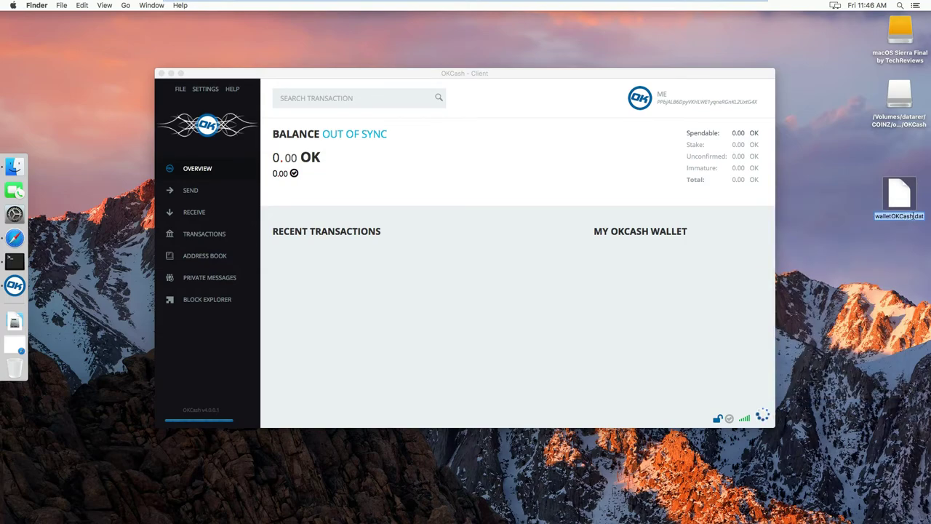
drag(911, 216, 892, 216)
key(BackSpace)
key(Return)
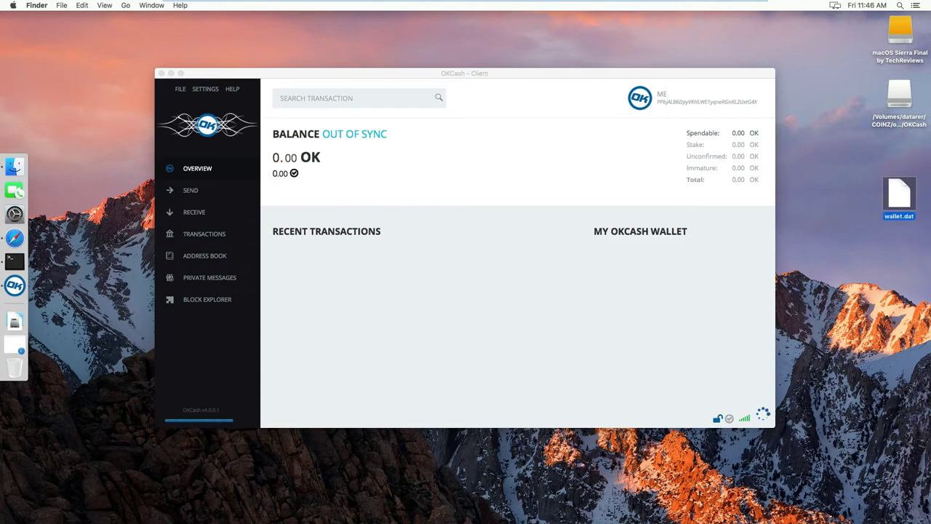
click(895, 229)
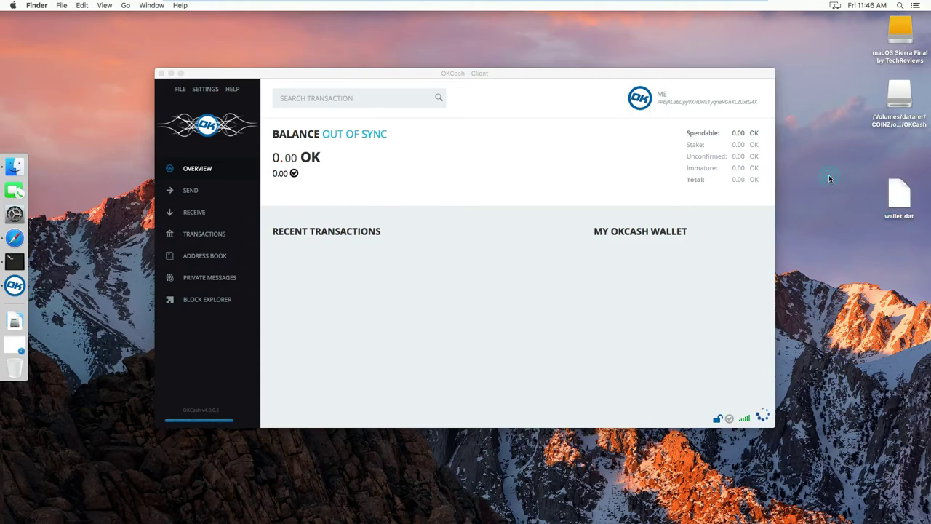
click(490, 281)
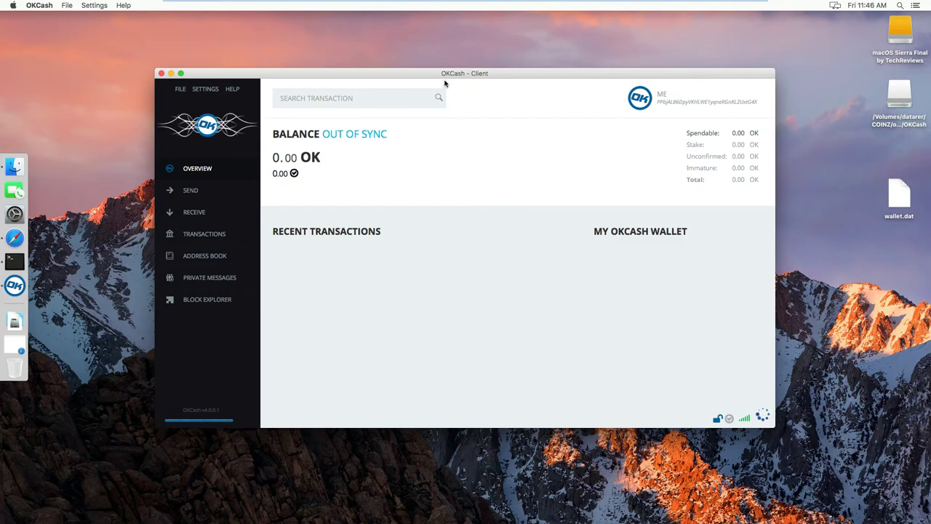
drag(479, 74, 478, 81)
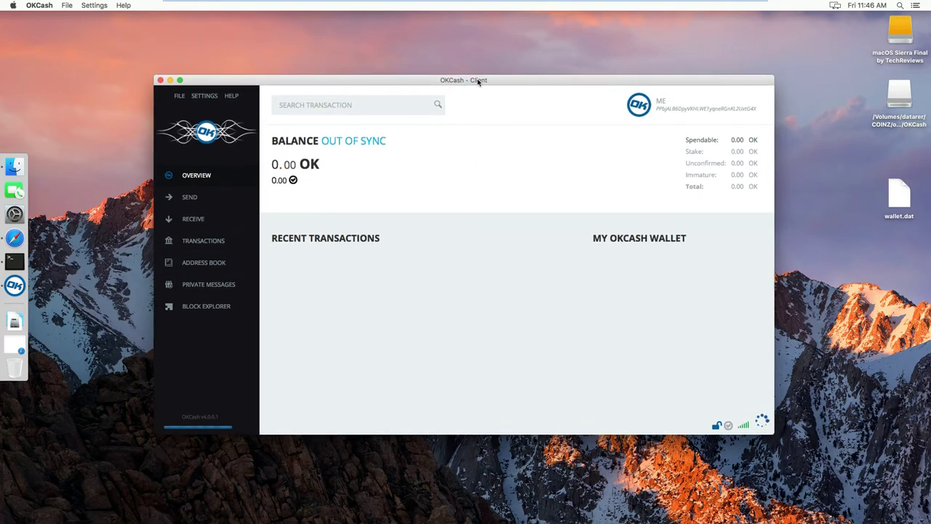